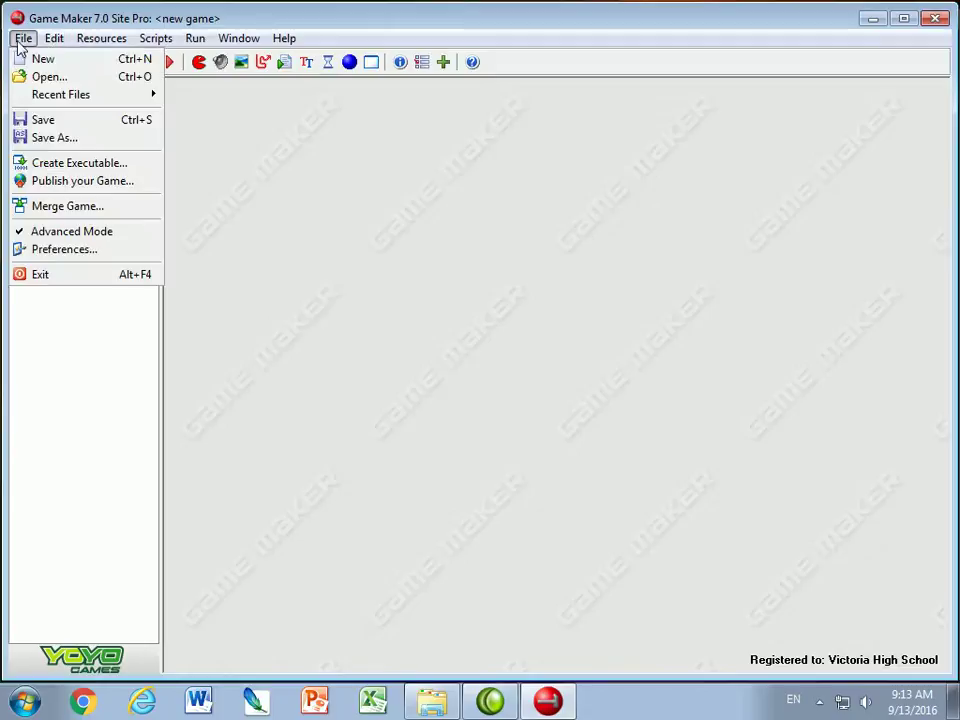
Open the recent game first game.gmk and expand its Sprites and Objects folders.
mouse_move(36, 94)
click(196, 100)
double_click(26, 88)
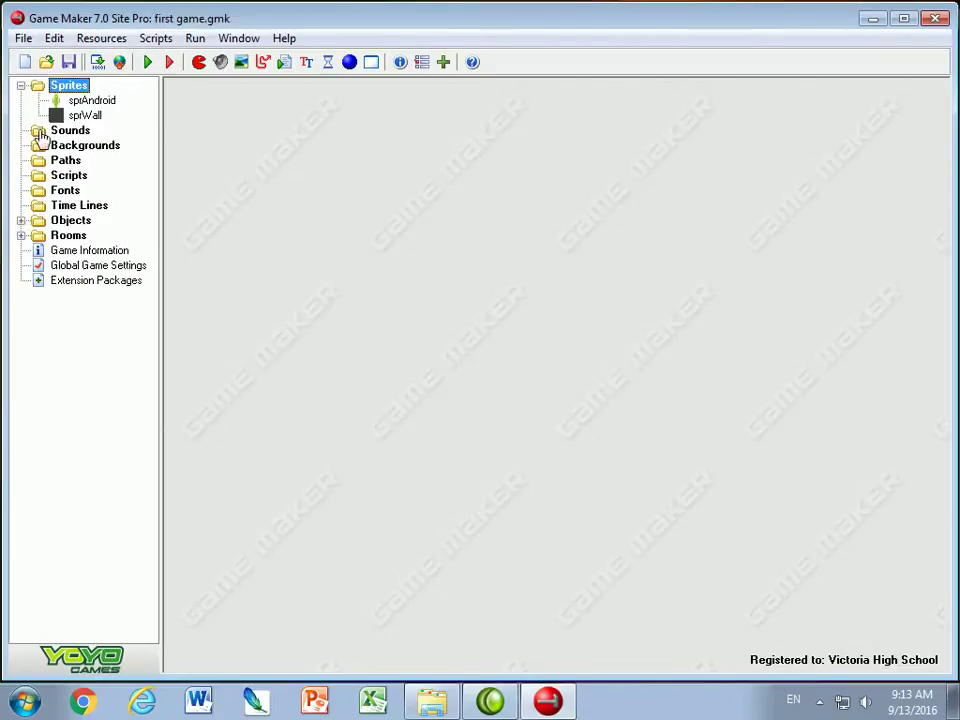
click(92, 101)
click(86, 116)
click(21, 221)
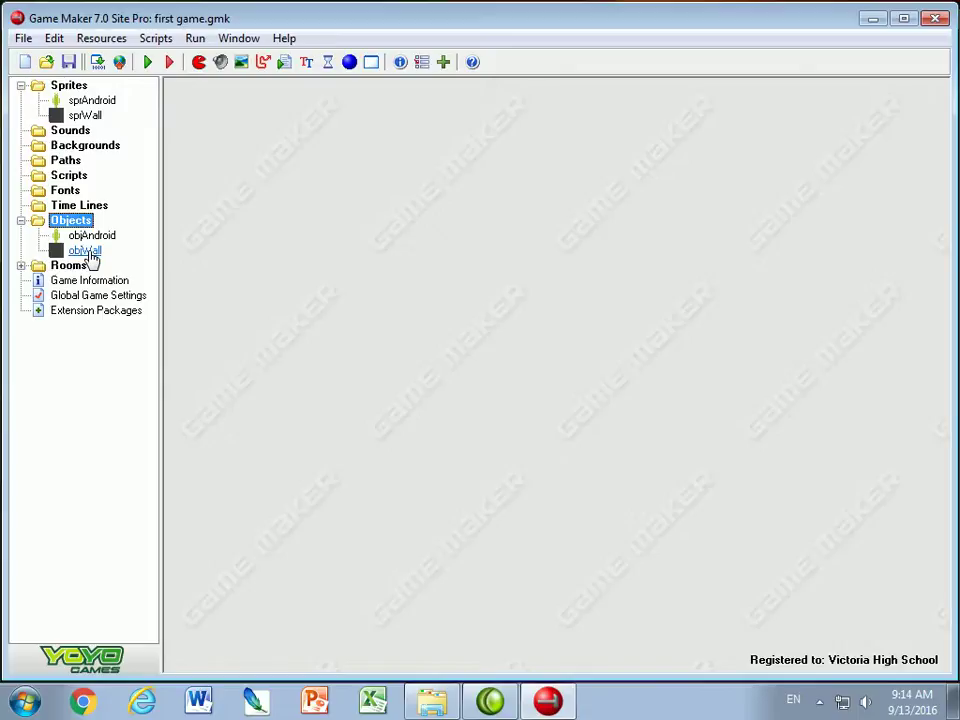
Open image 0 of the sprWall sprite in the Image Editor.
double_click(84, 116)
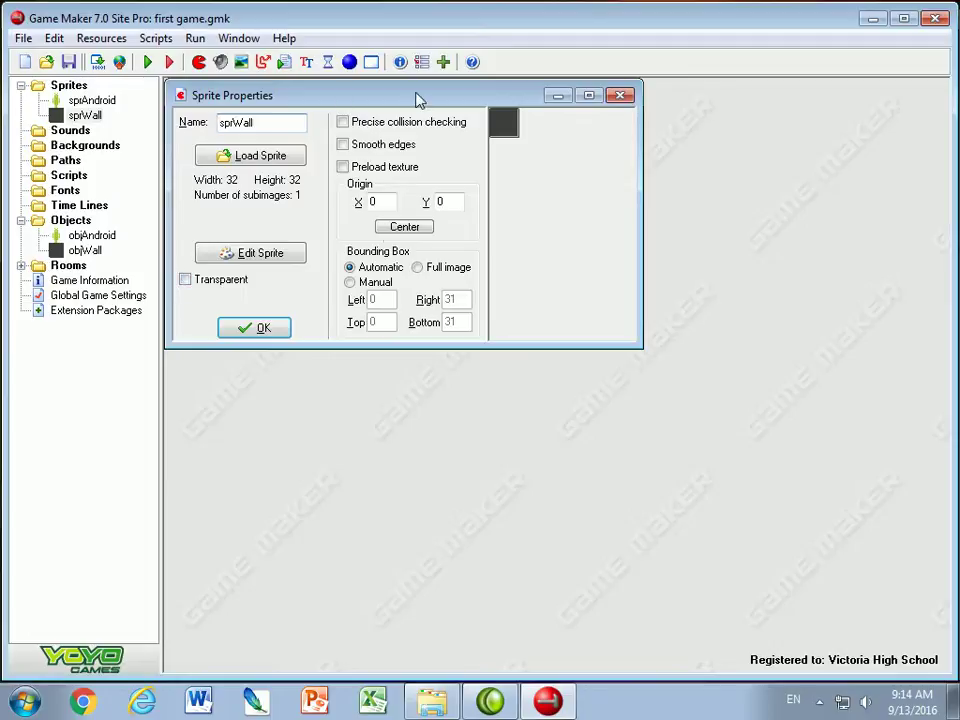
click(241, 256)
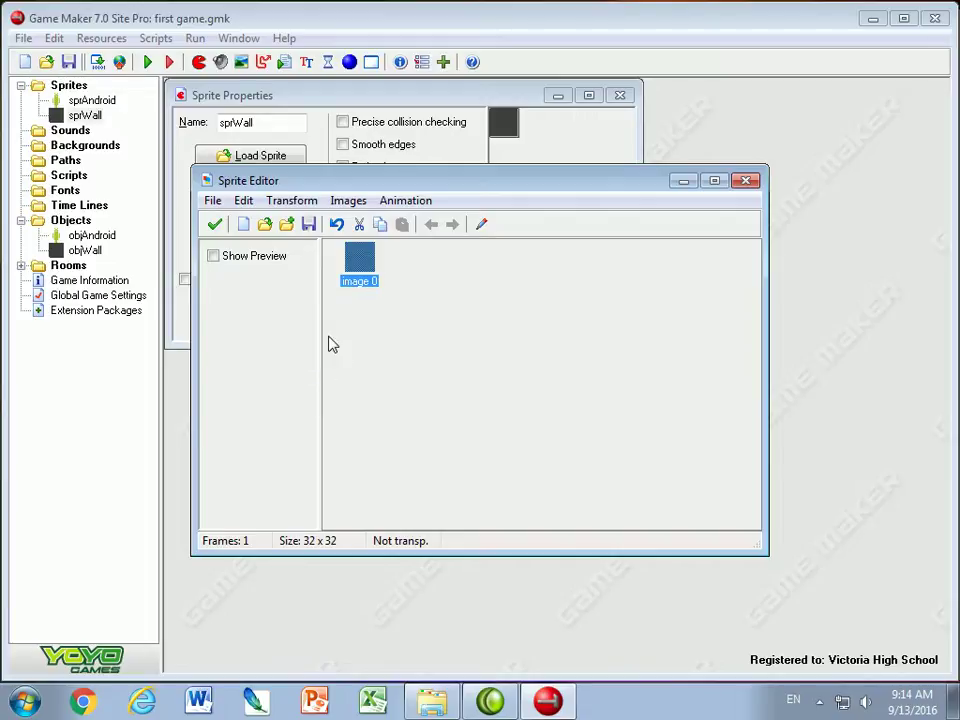
double_click(361, 266)
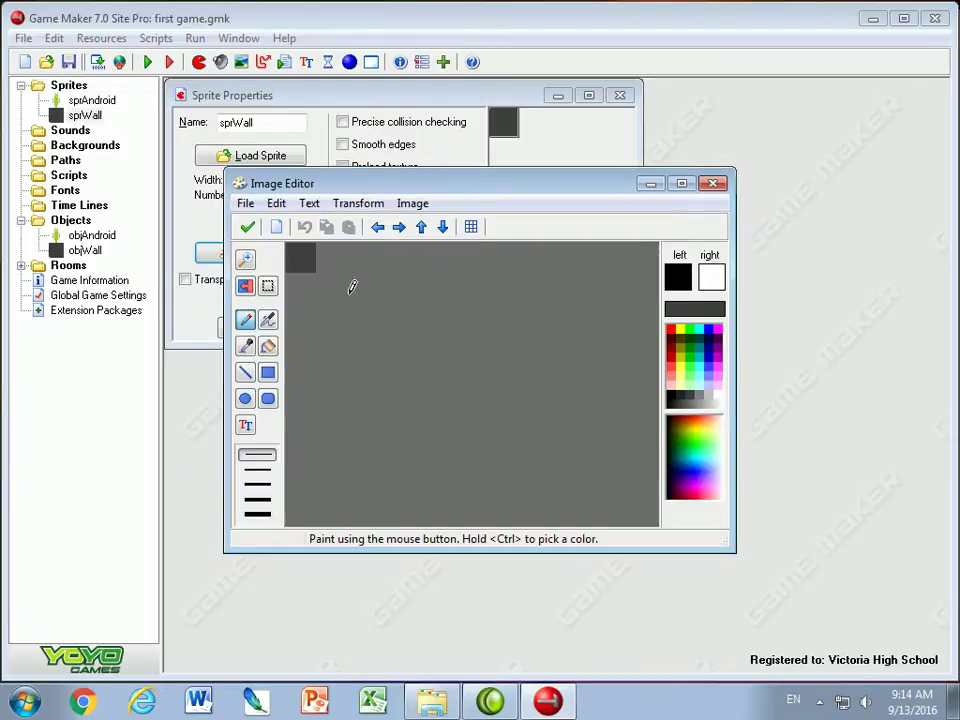
Draw red diagonal lines across the wall image to form an X from corner to corner.
click(245, 259)
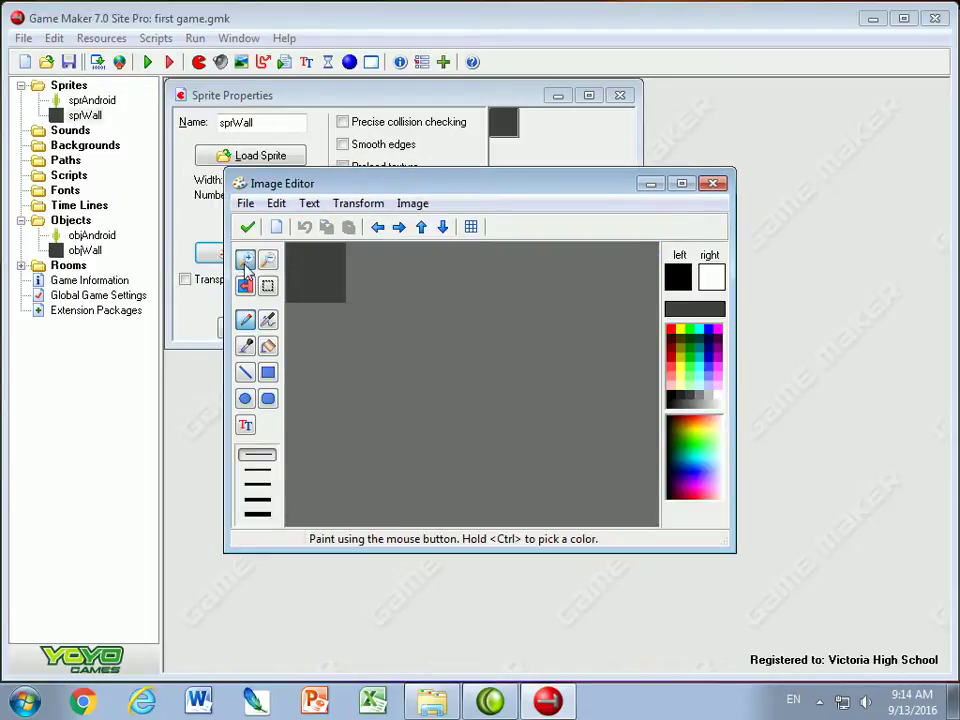
click(245, 259)
click(245, 259)
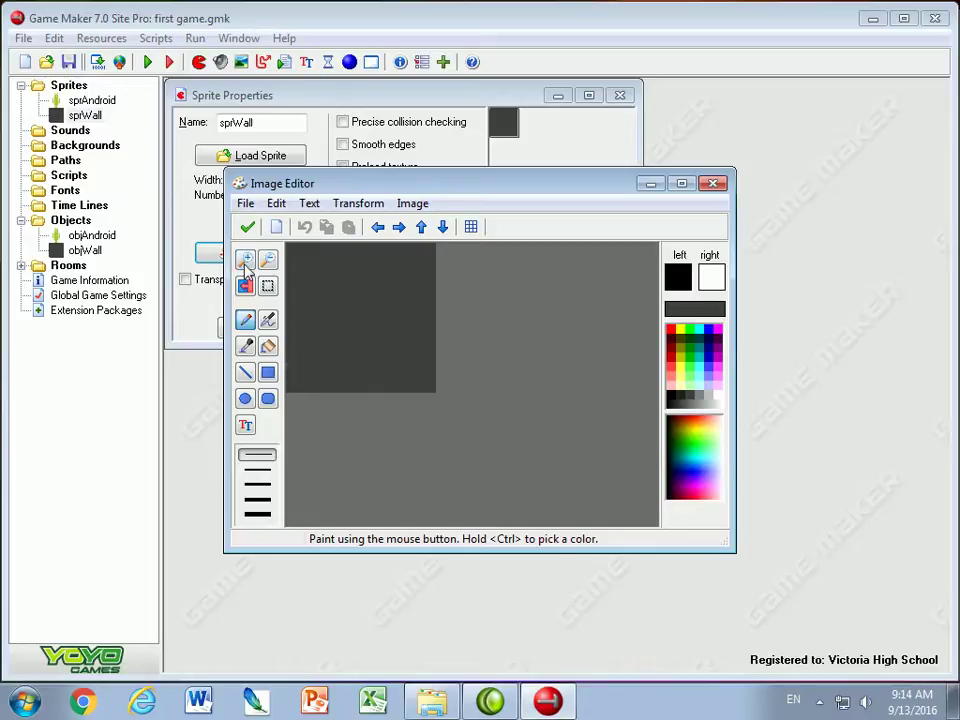
click(245, 371)
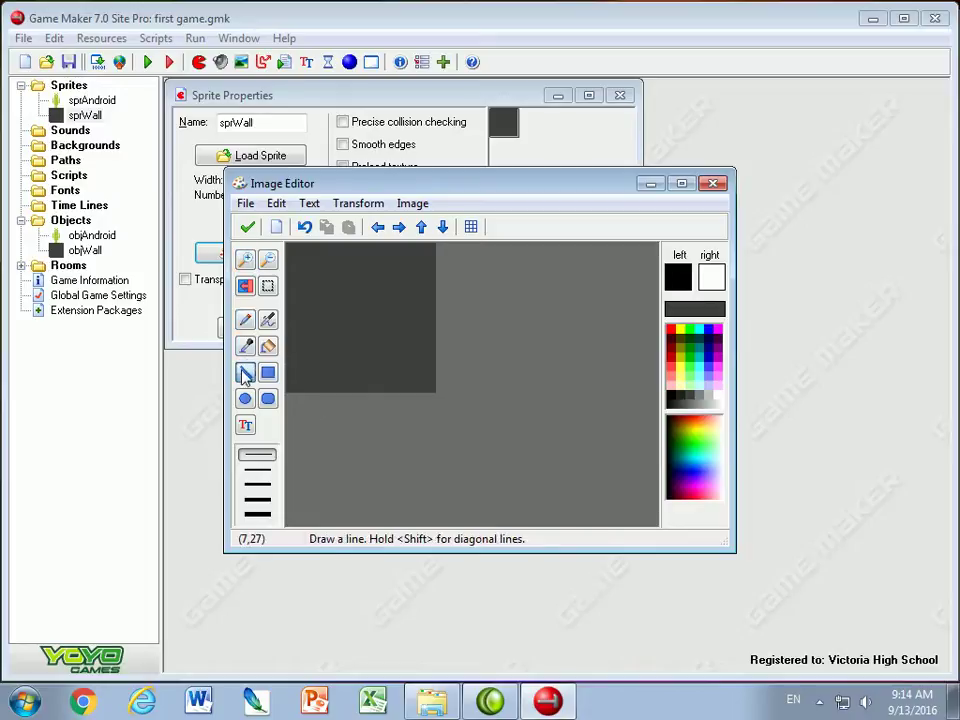
click(670, 328)
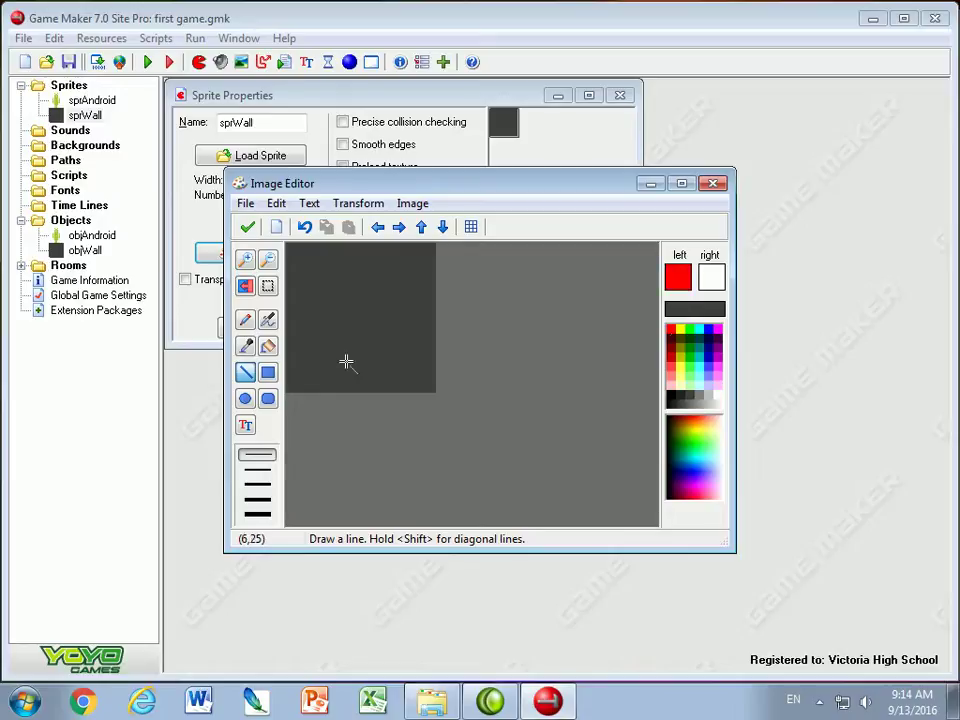
drag(289, 386, 429, 249)
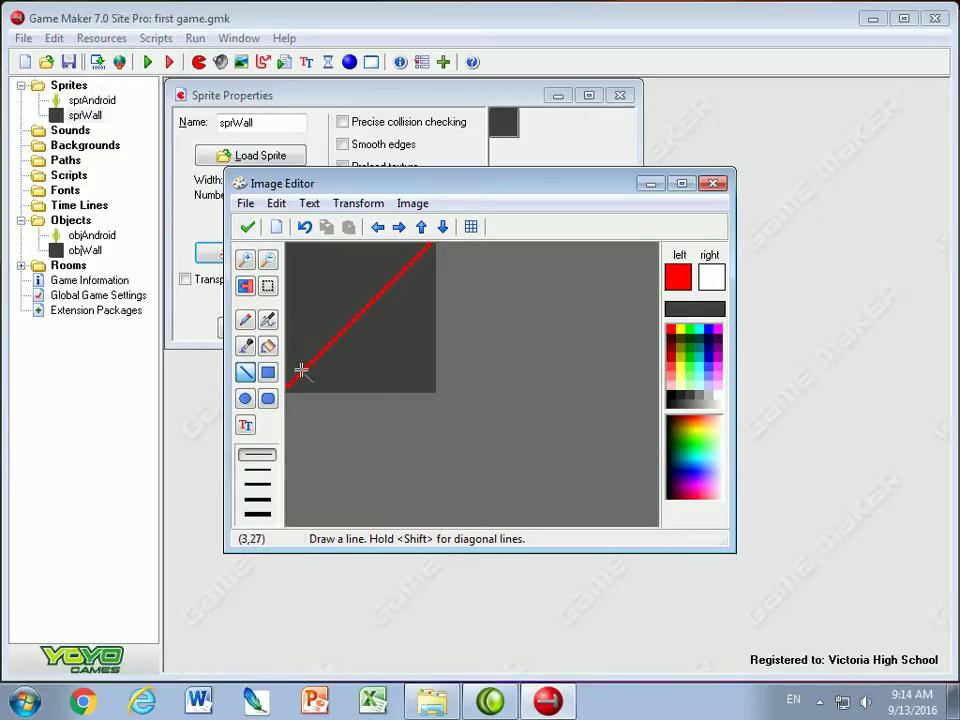
drag(357, 321, 431, 391)
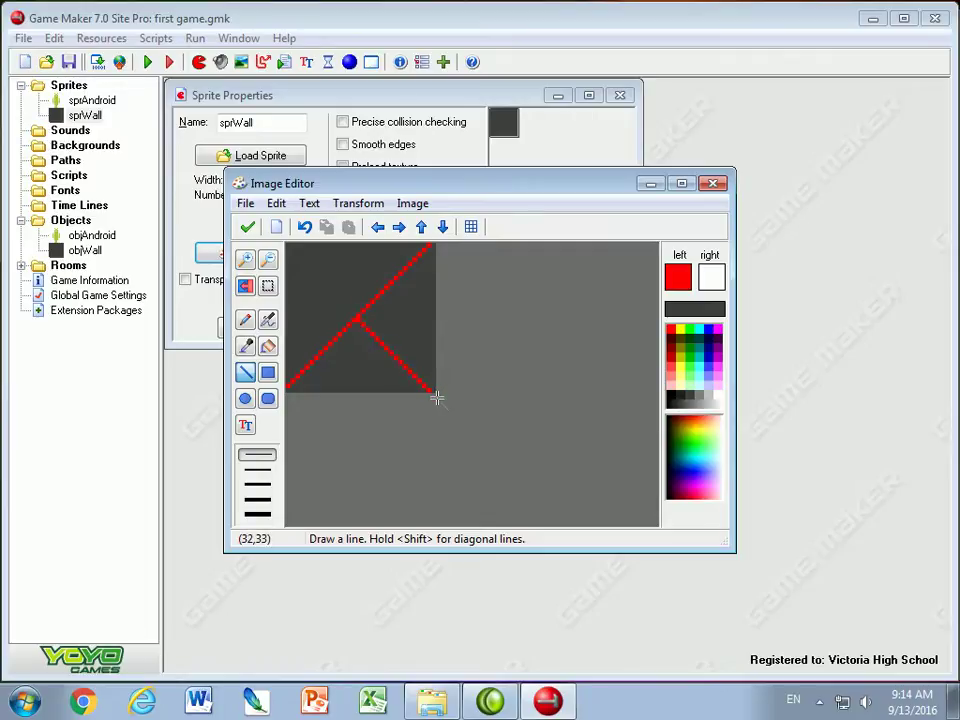
drag(357, 315, 294, 250)
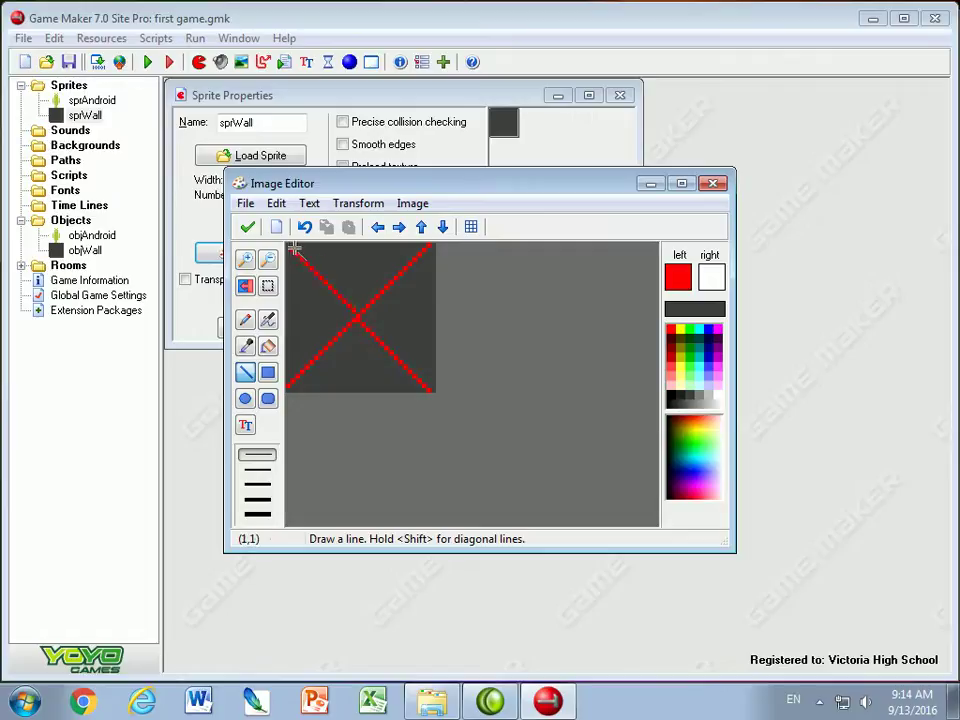
Fill the lower and upper triangles of the X with light grey.
click(268, 345)
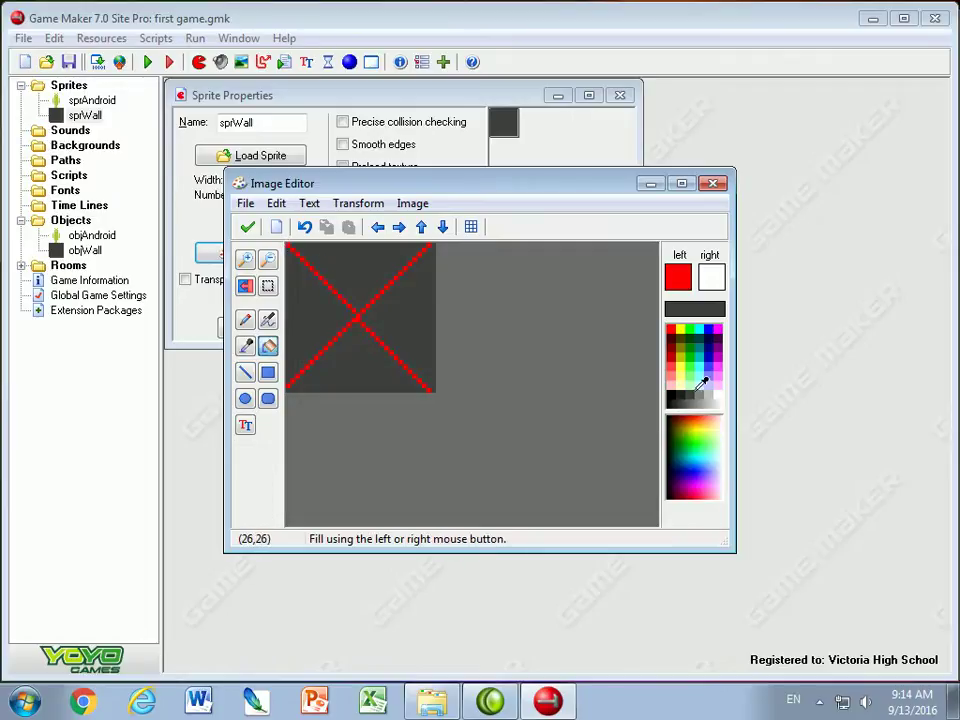
click(714, 376)
click(369, 364)
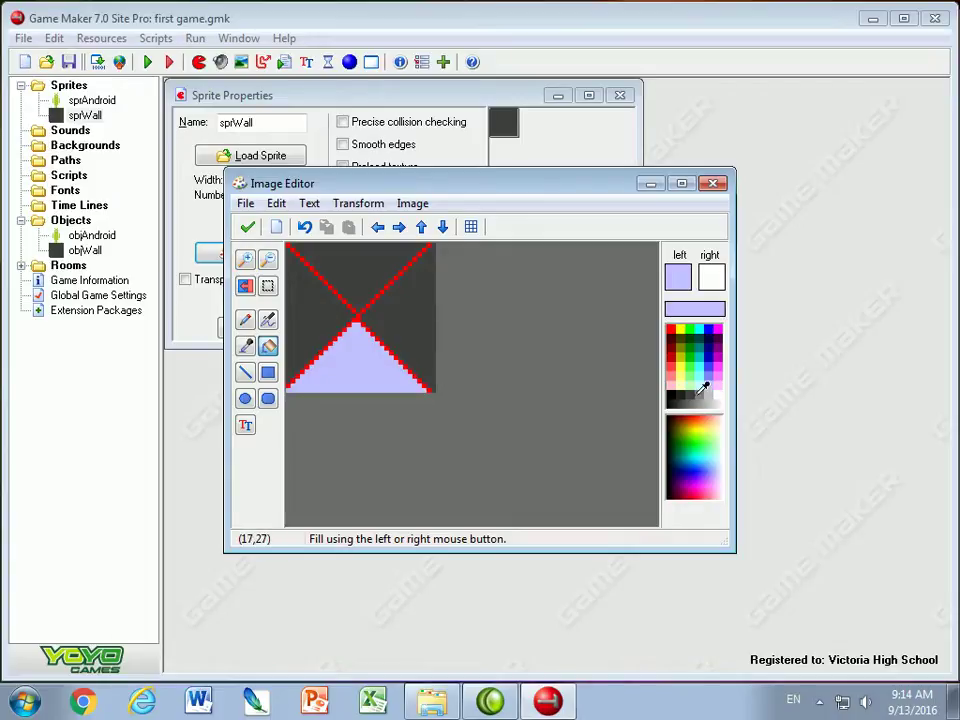
click(714, 391)
click(392, 369)
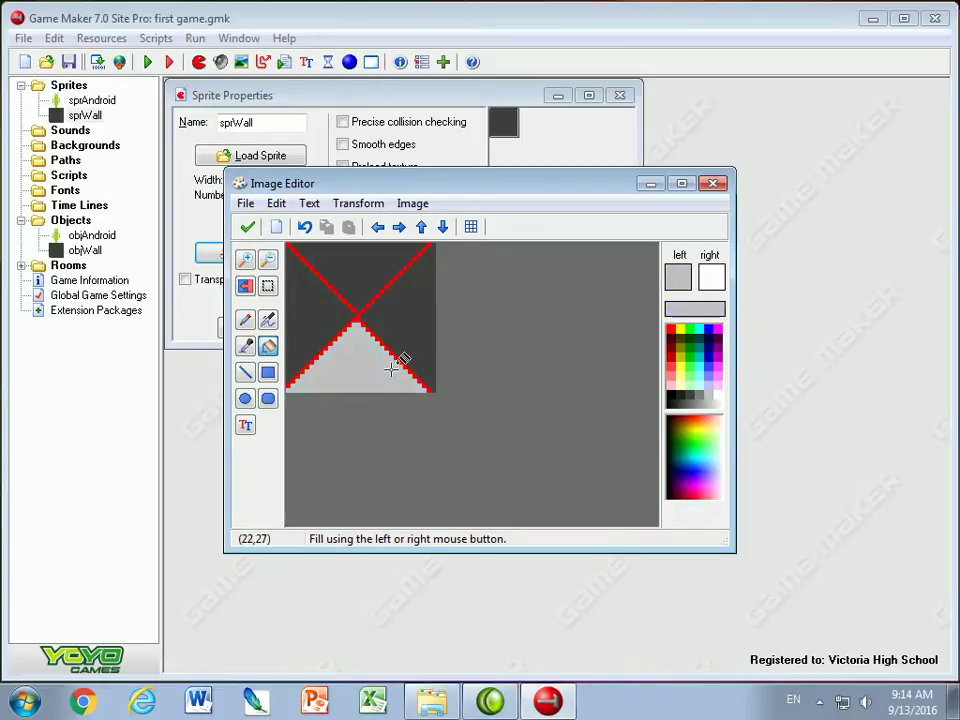
click(362, 298)
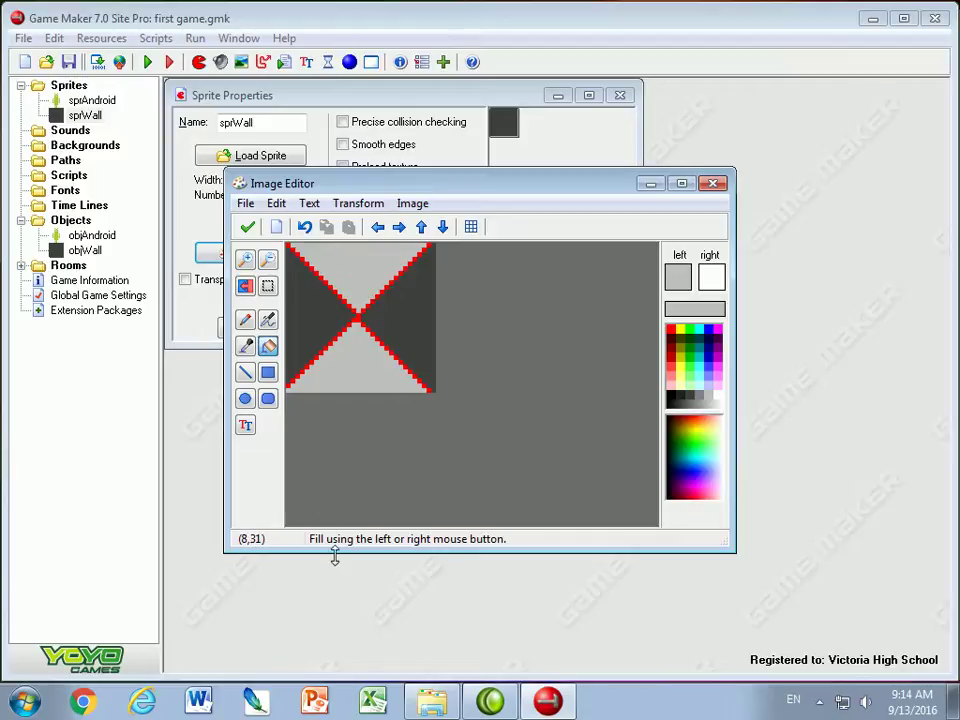
Accept the edited sprWall image and sprite properties, and open room0 to view the walls.
click(248, 227)
click(215, 224)
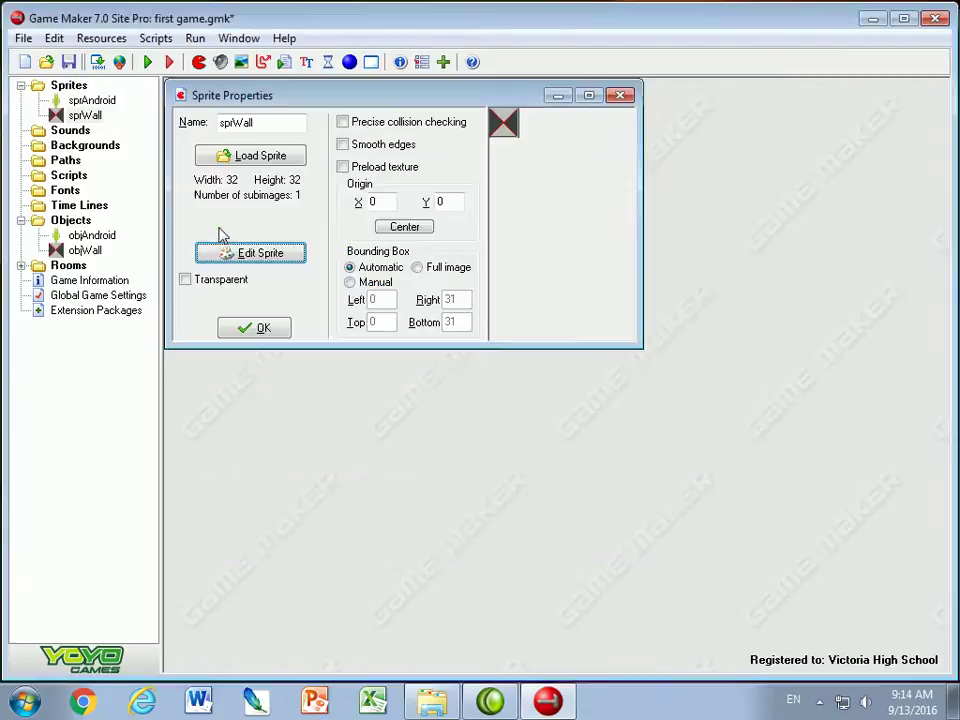
click(259, 330)
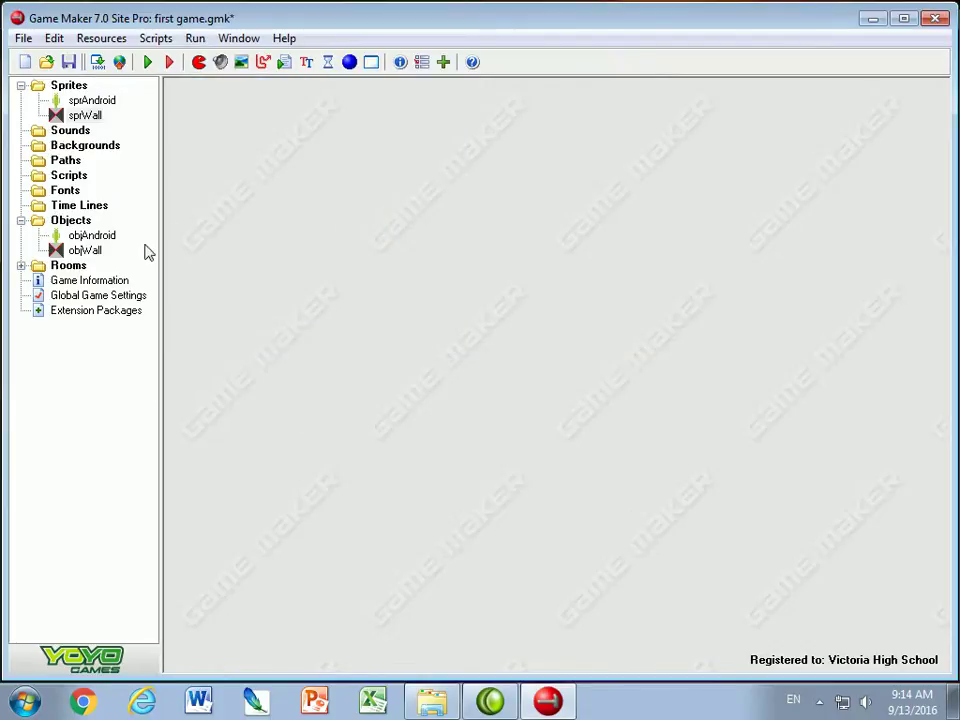
click(21, 266)
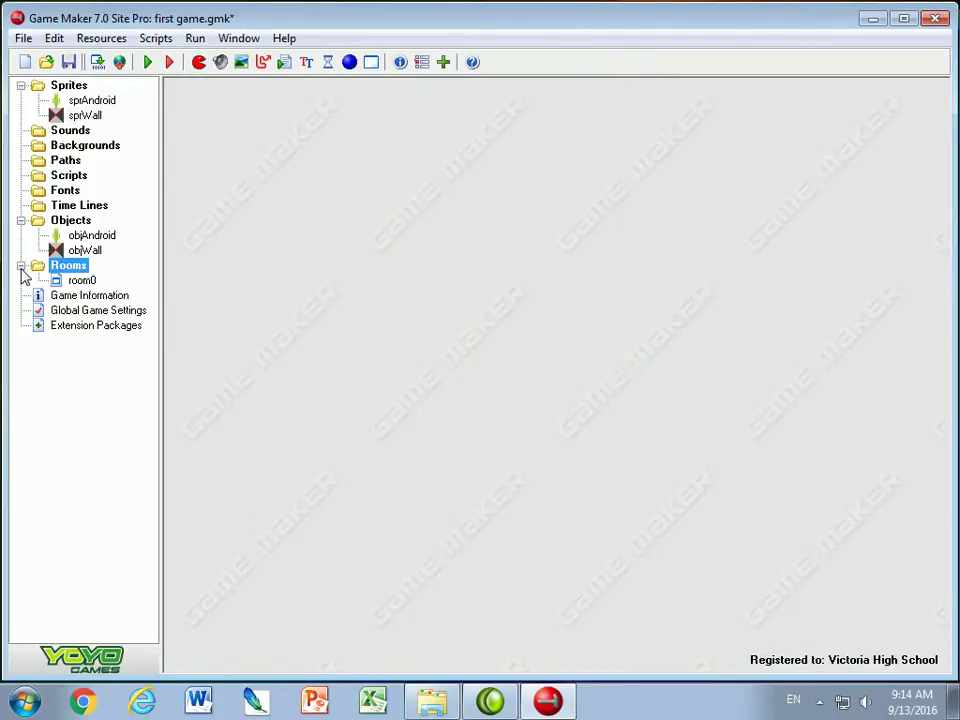
double_click(82, 281)
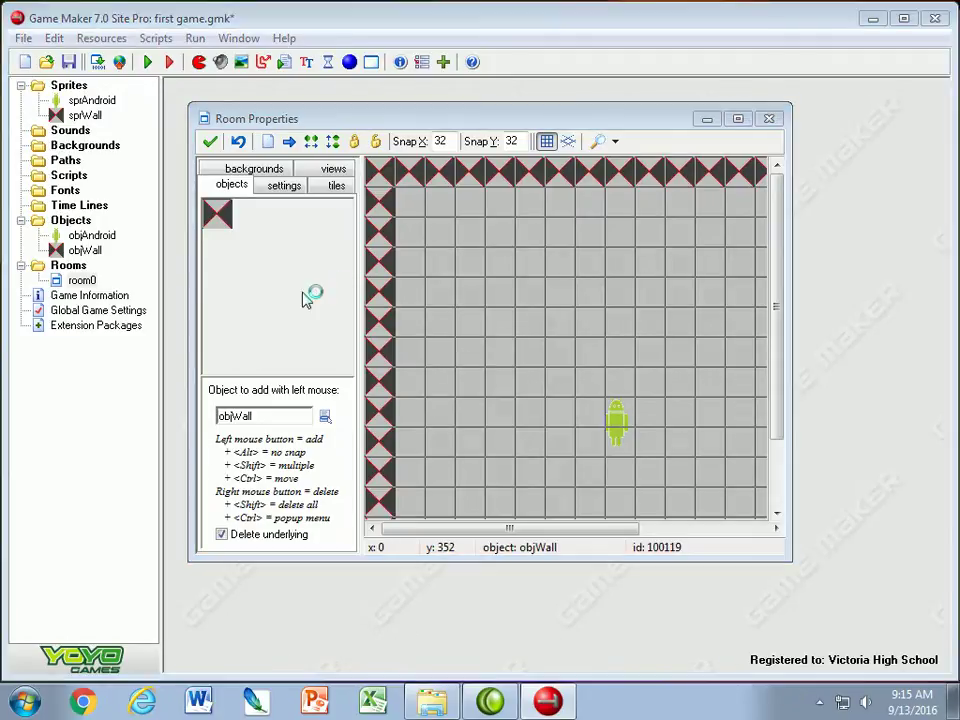
Switch to Chrome and search Google Images for "wall".
click(85, 703)
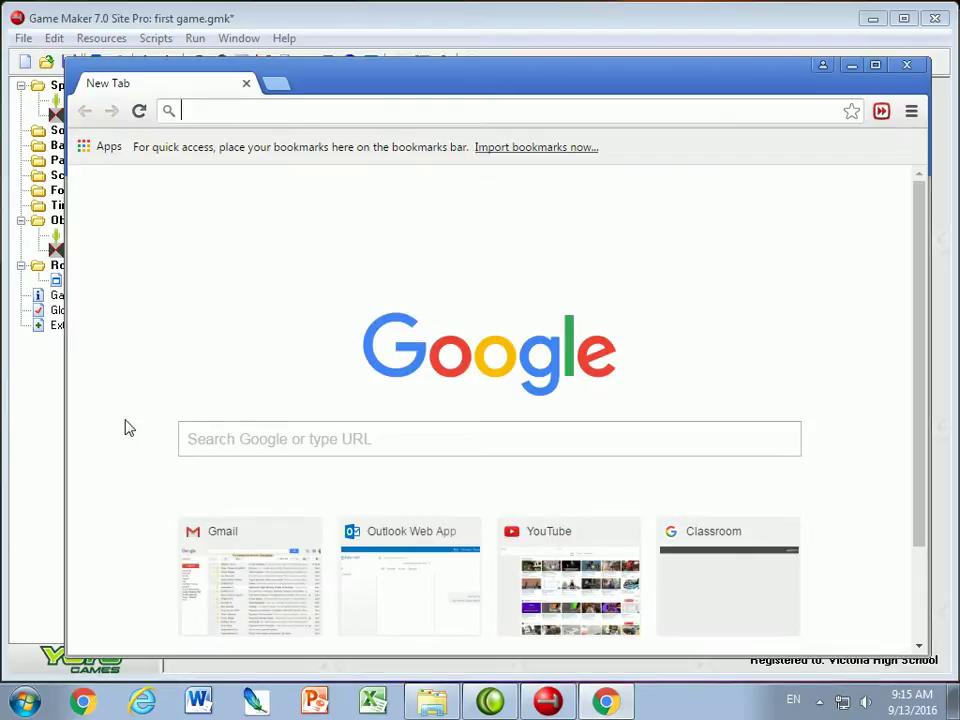
click(208, 440)
text(wal)
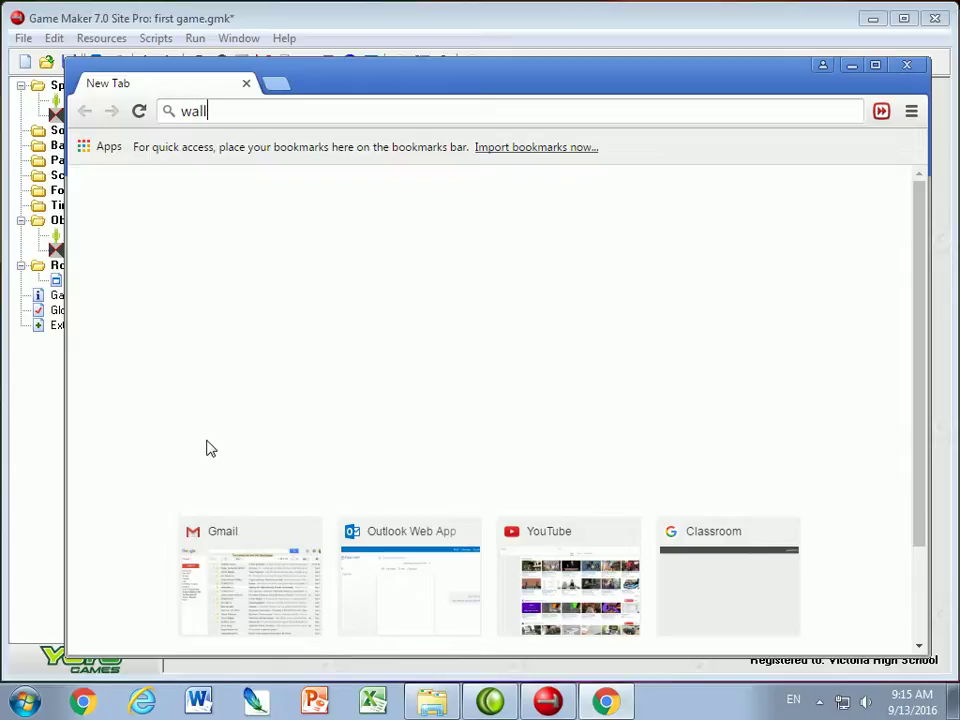
text(l)
key(Return)
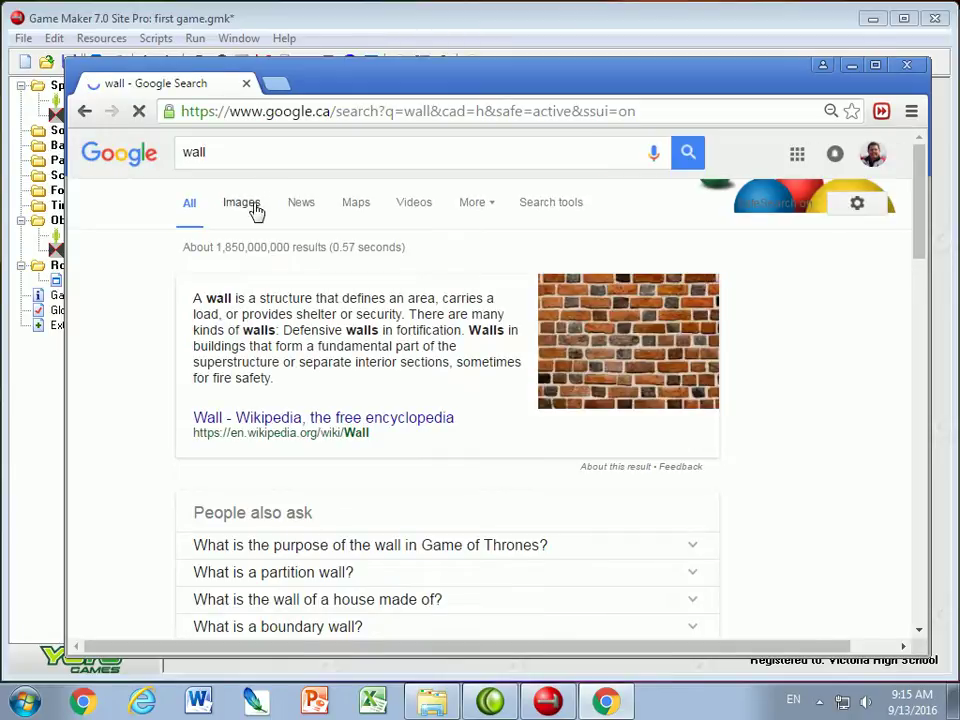
click(249, 207)
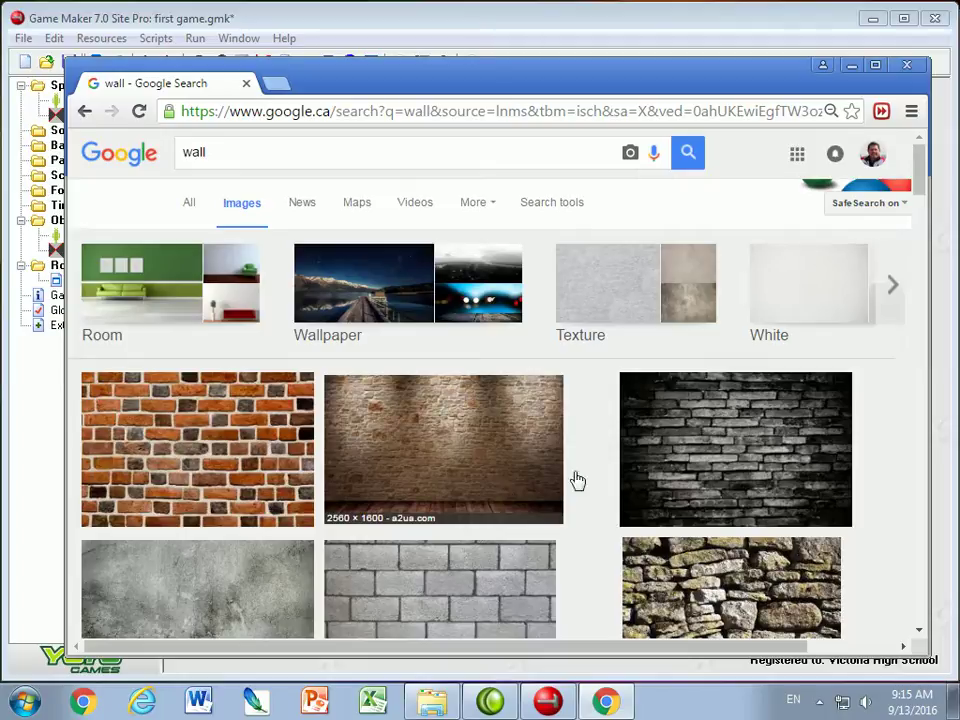
Restrict the image results to an exact size of 32 × 32 px.
click(556, 205)
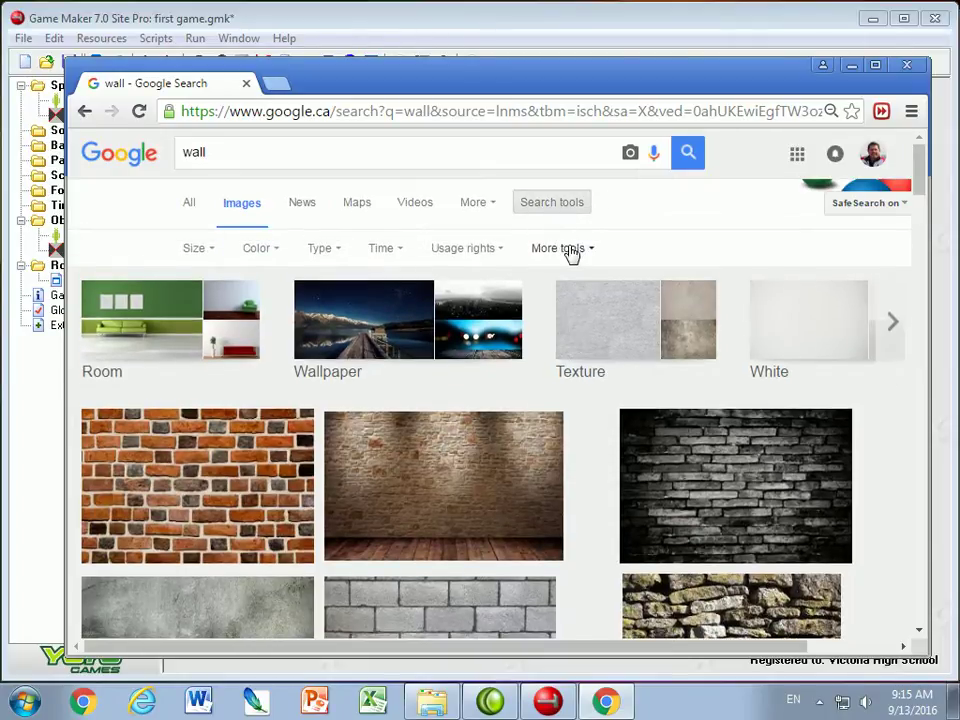
click(206, 254)
click(209, 250)
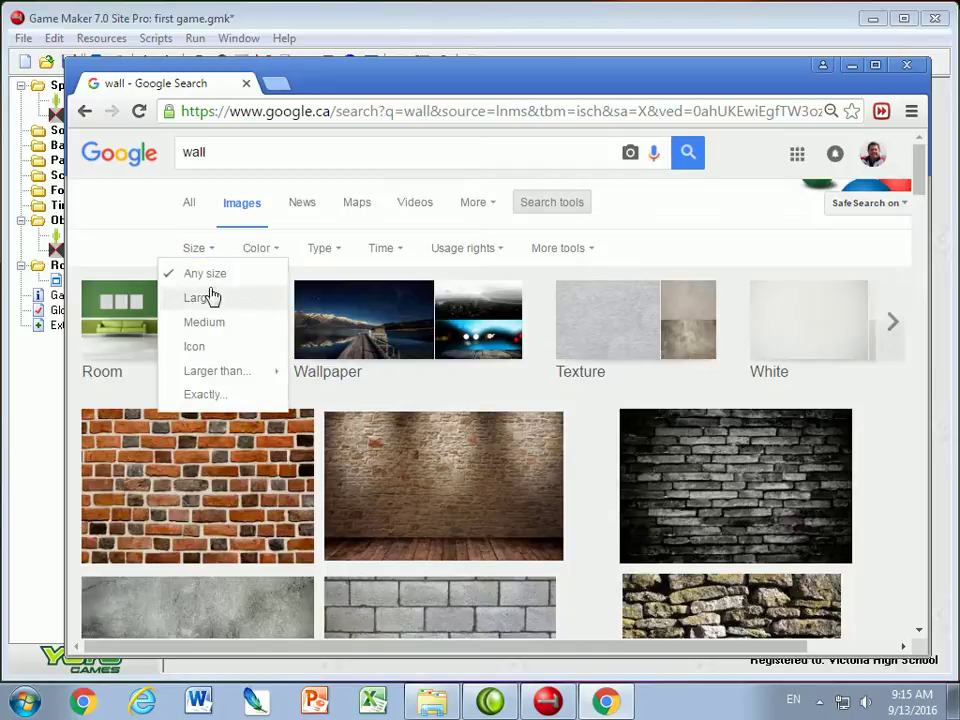
click(198, 396)
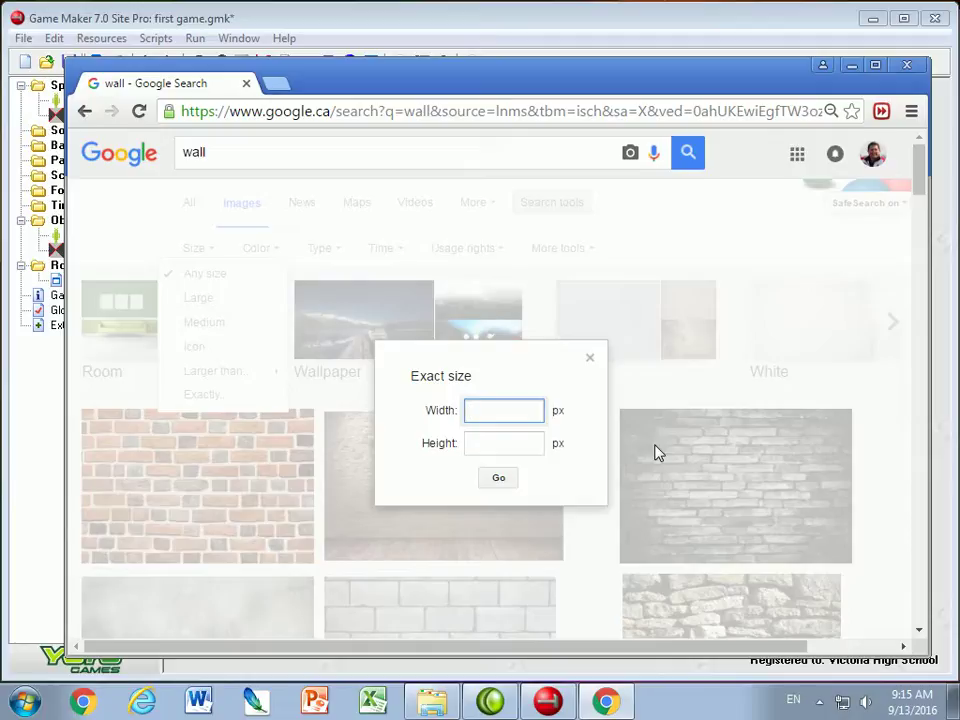
key(Tab)
text(32)
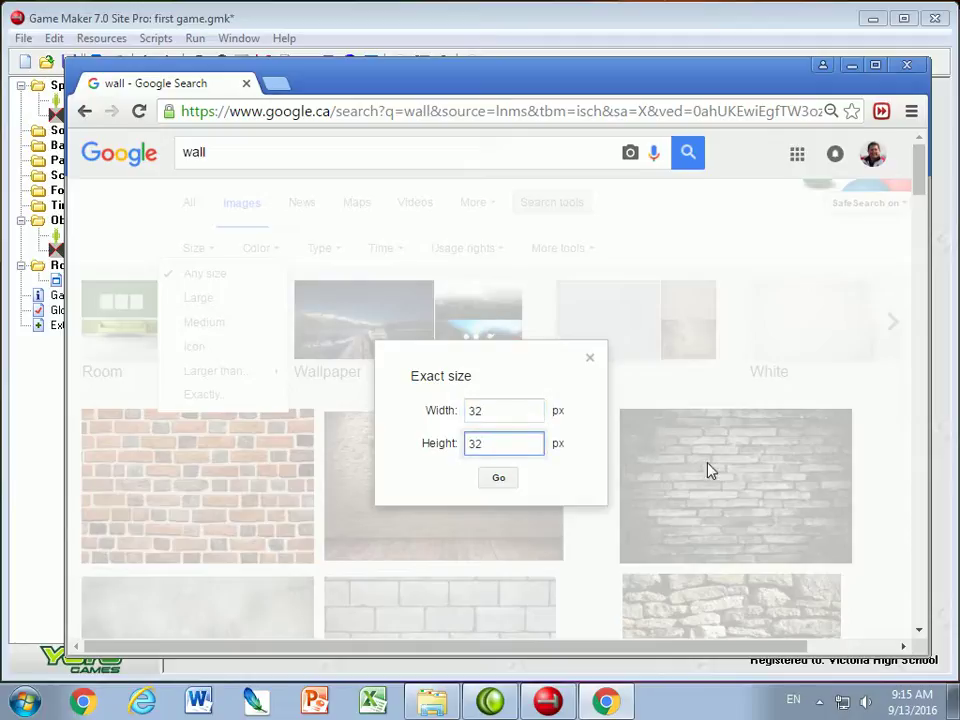
click(498, 481)
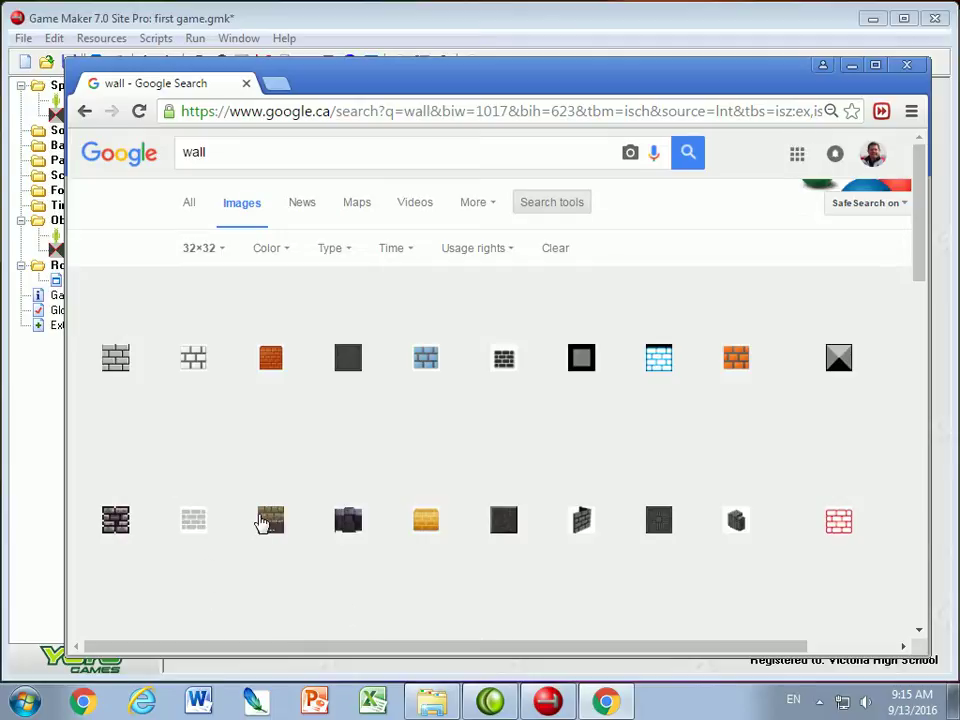
Open the brown stone brick wall result at full size and capture the image with the Snipping Tool.
click(268, 520)
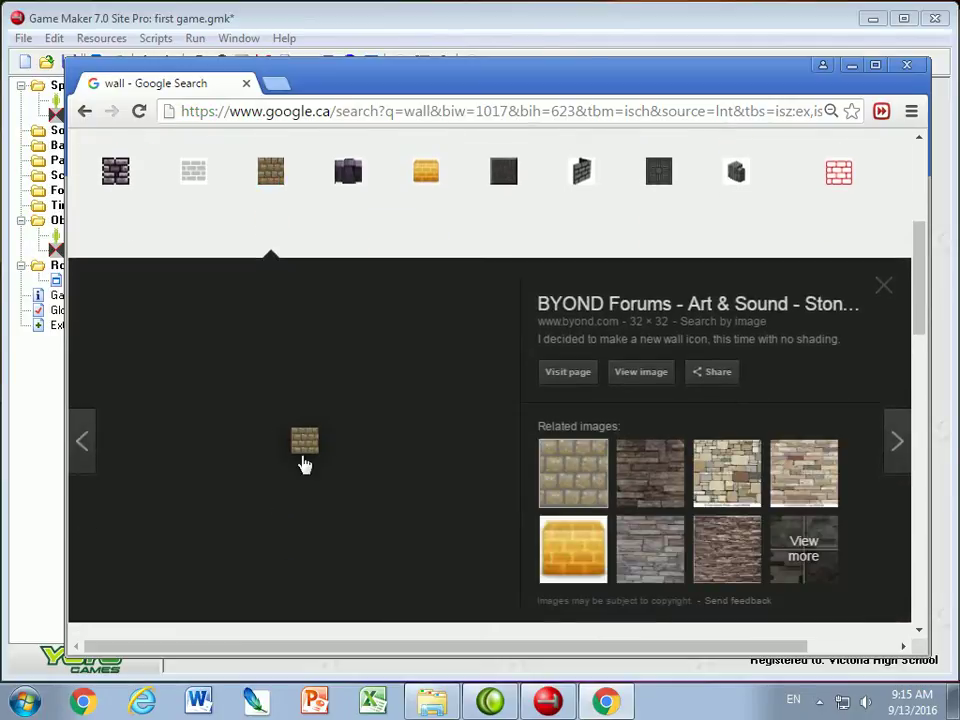
click(640, 372)
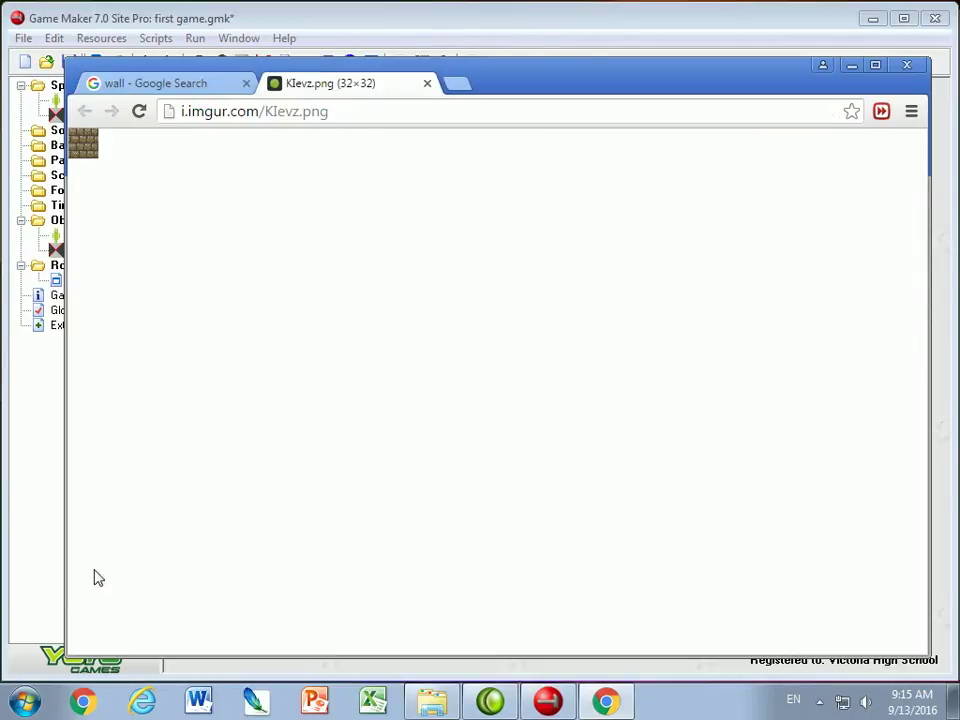
click(26, 706)
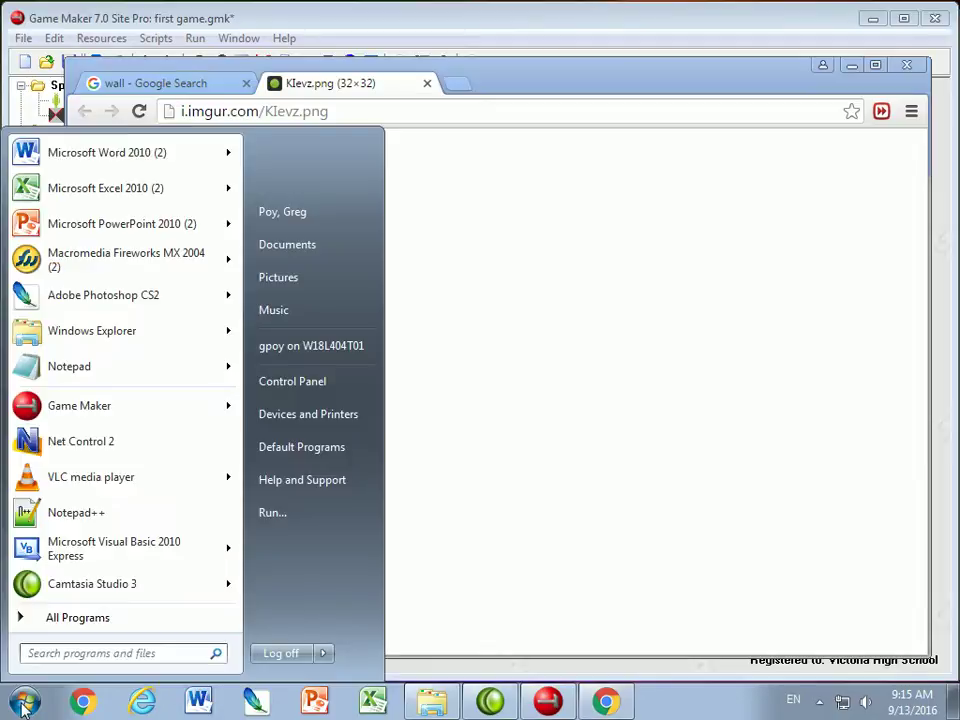
click(33, 654)
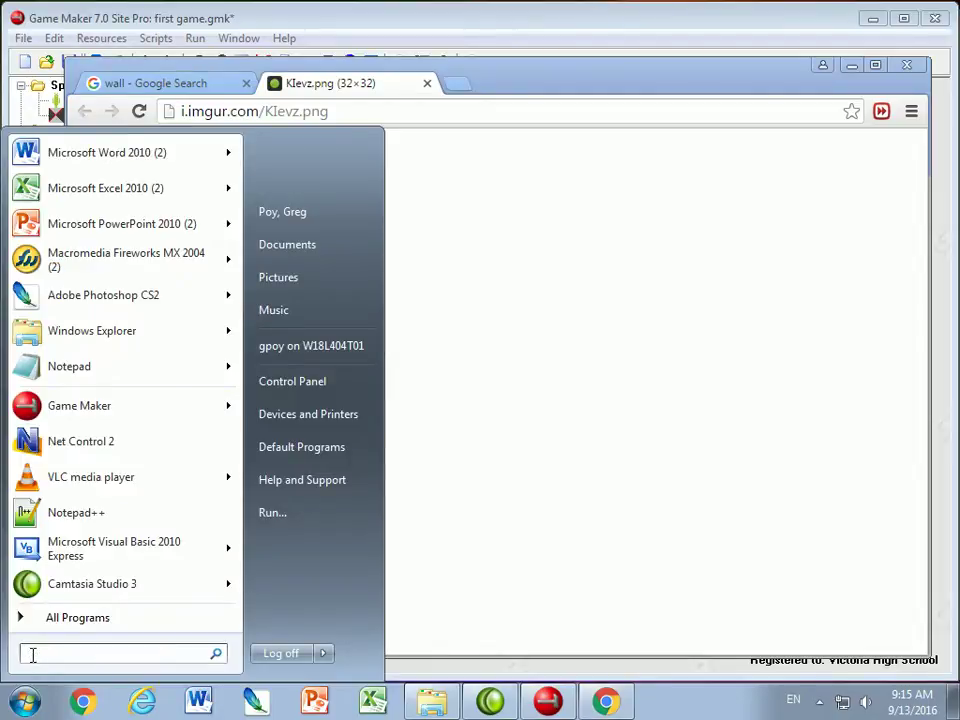
text(sni)
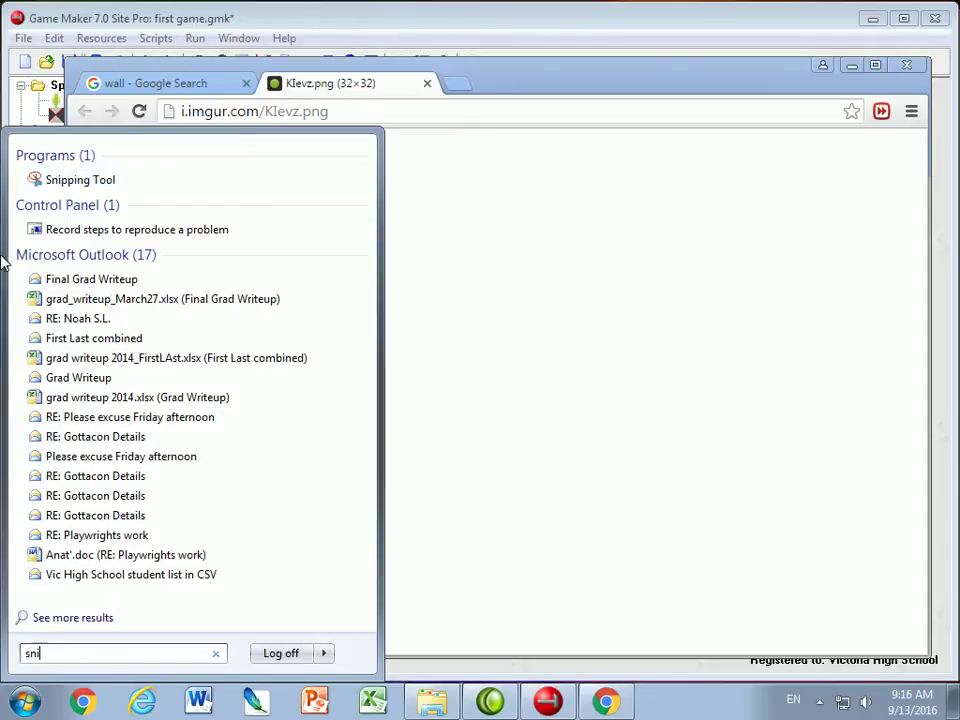
click(84, 181)
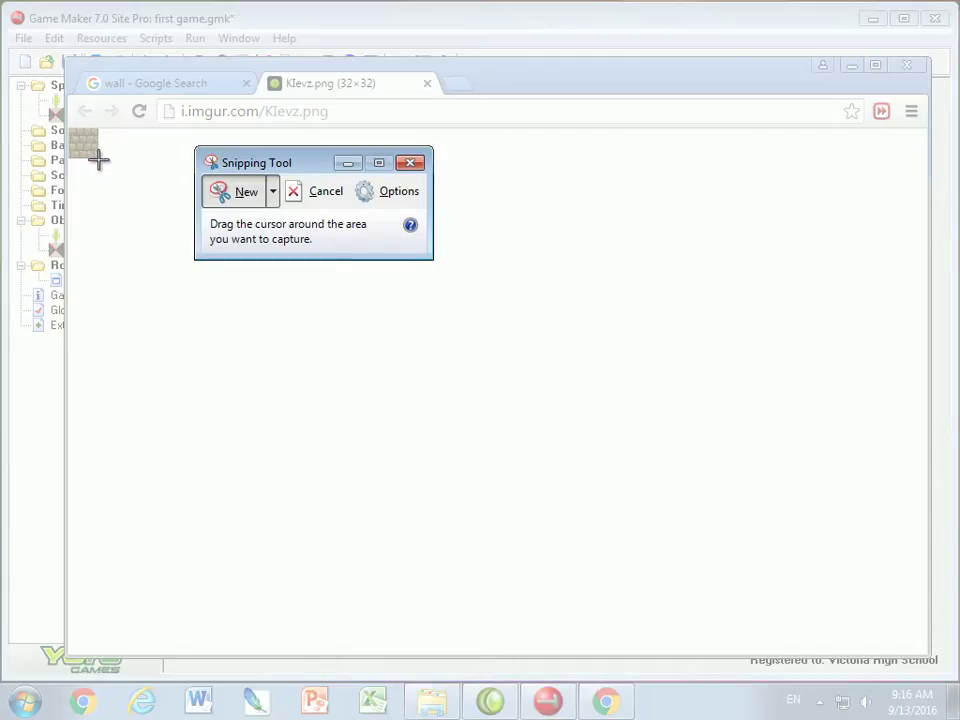
drag(98, 158, 66, 128)
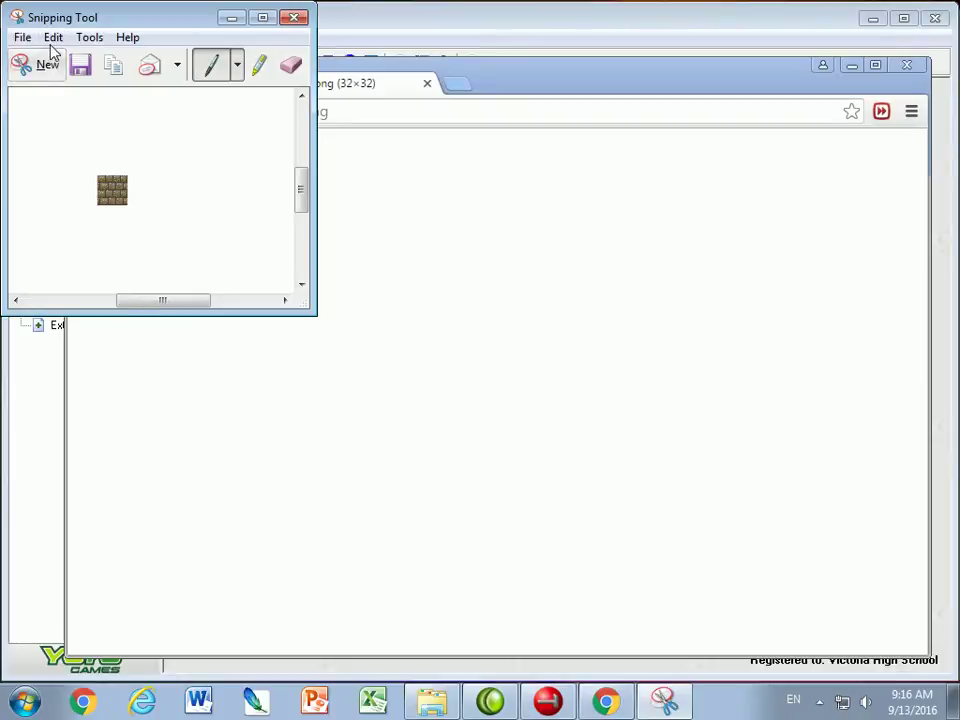
Save the snip as a JPEG named wall in the home drive's AA _2016 > Info Tech 10 folder, and close the Snipping Tool.
click(24, 40)
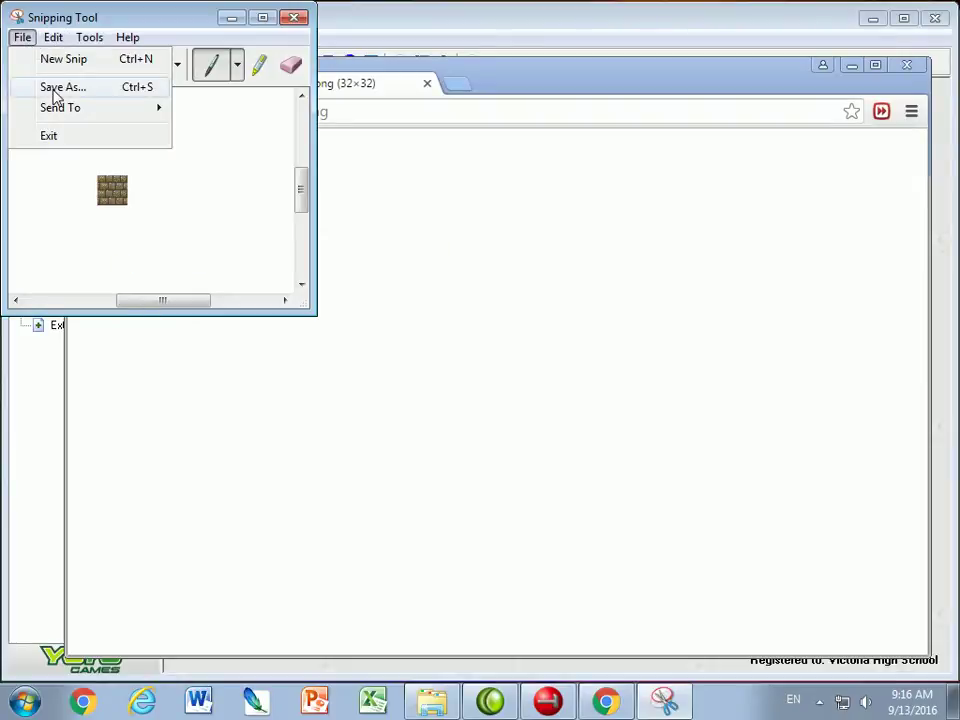
click(58, 90)
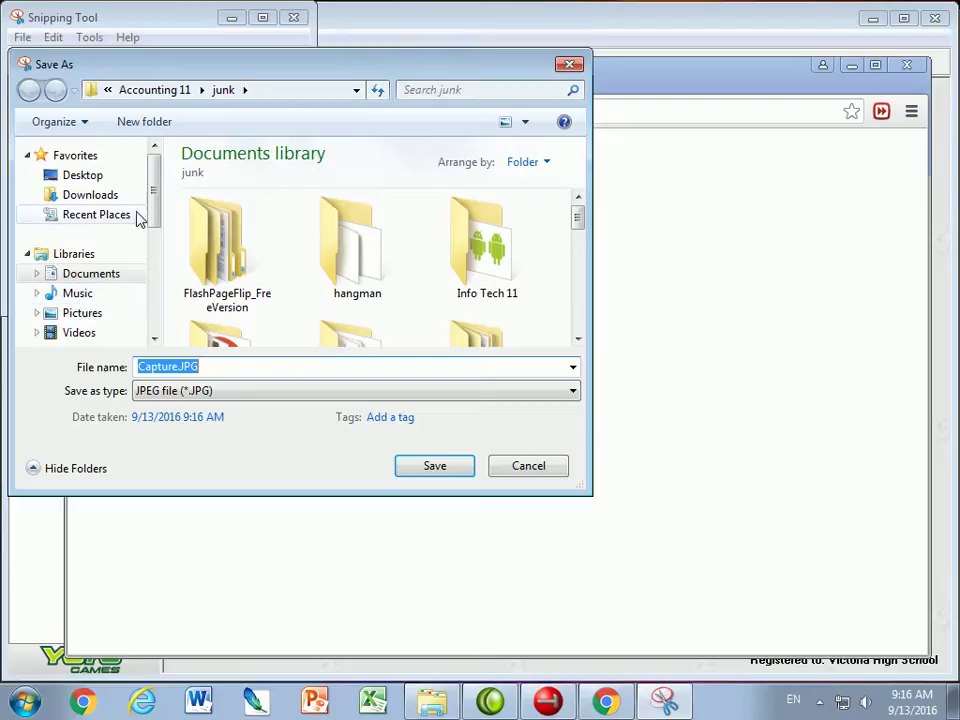
drag(156, 208, 155, 305)
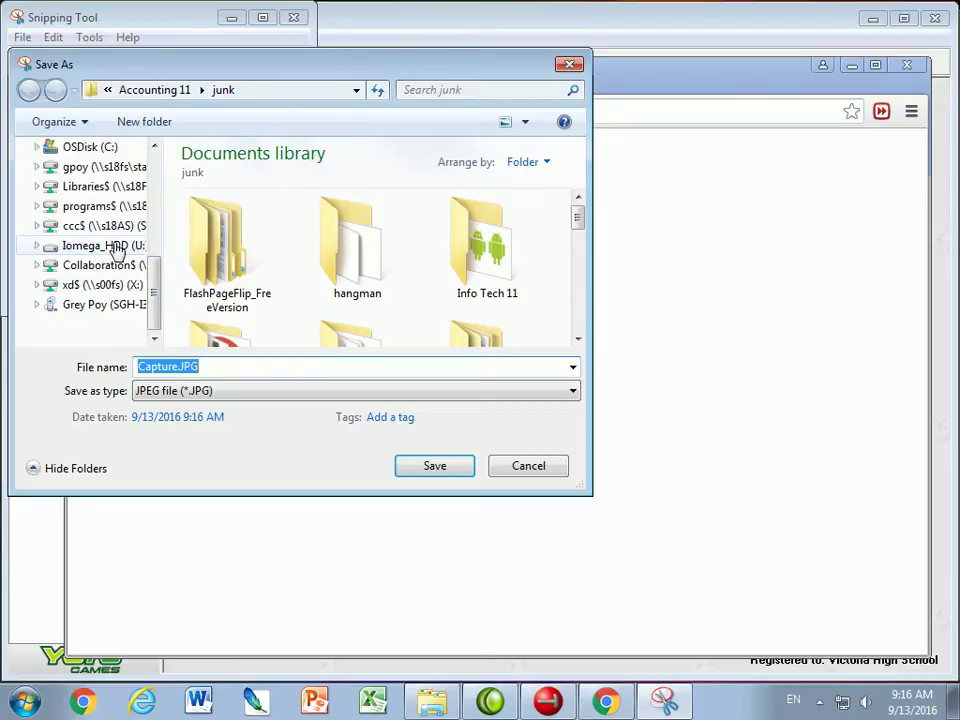
click(110, 168)
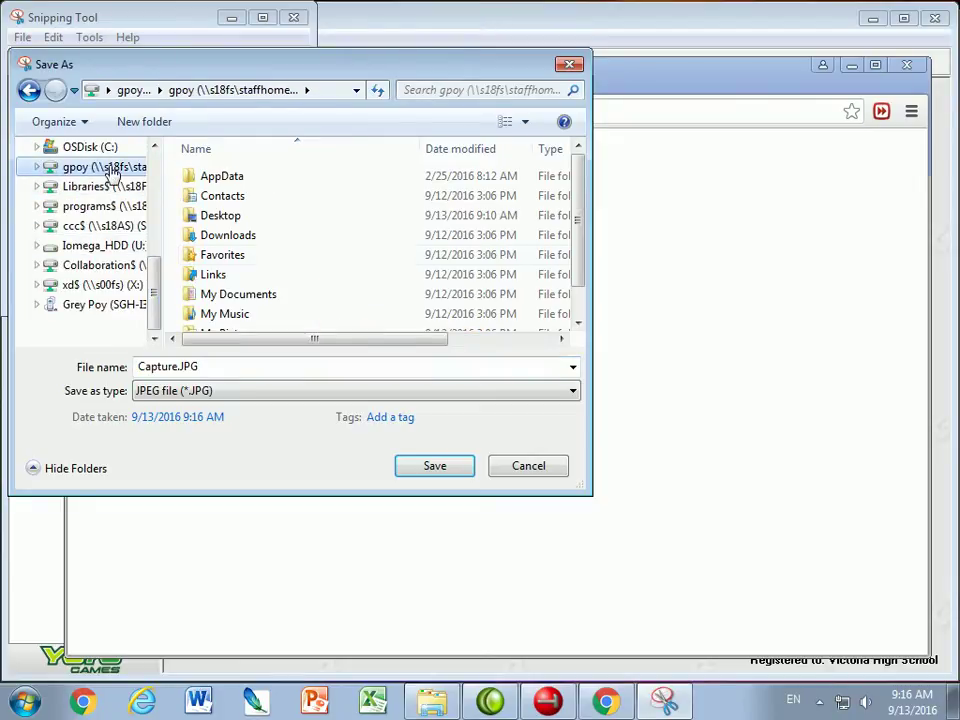
double_click(230, 297)
click(226, 219)
double_click(226, 222)
double_click(223, 200)
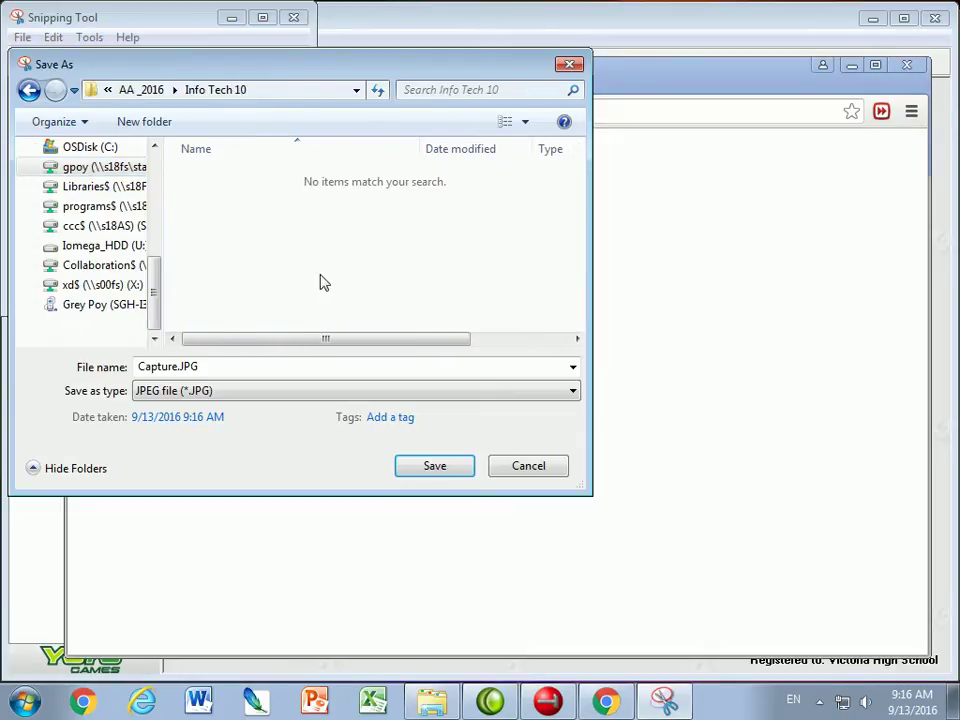
text(wall)
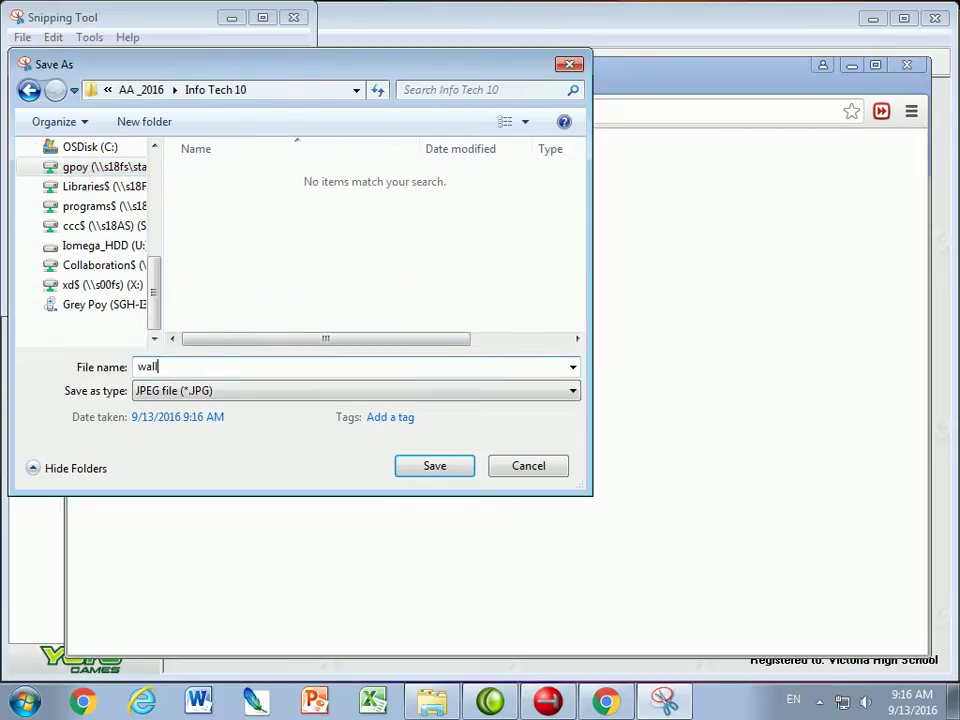
click(416, 463)
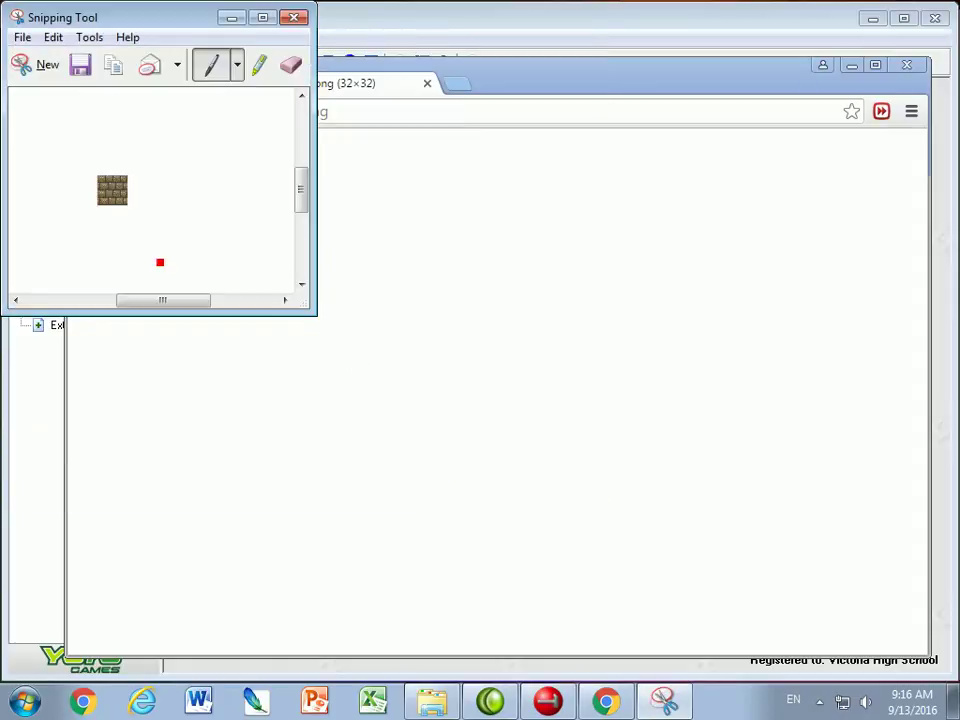
click(295, 18)
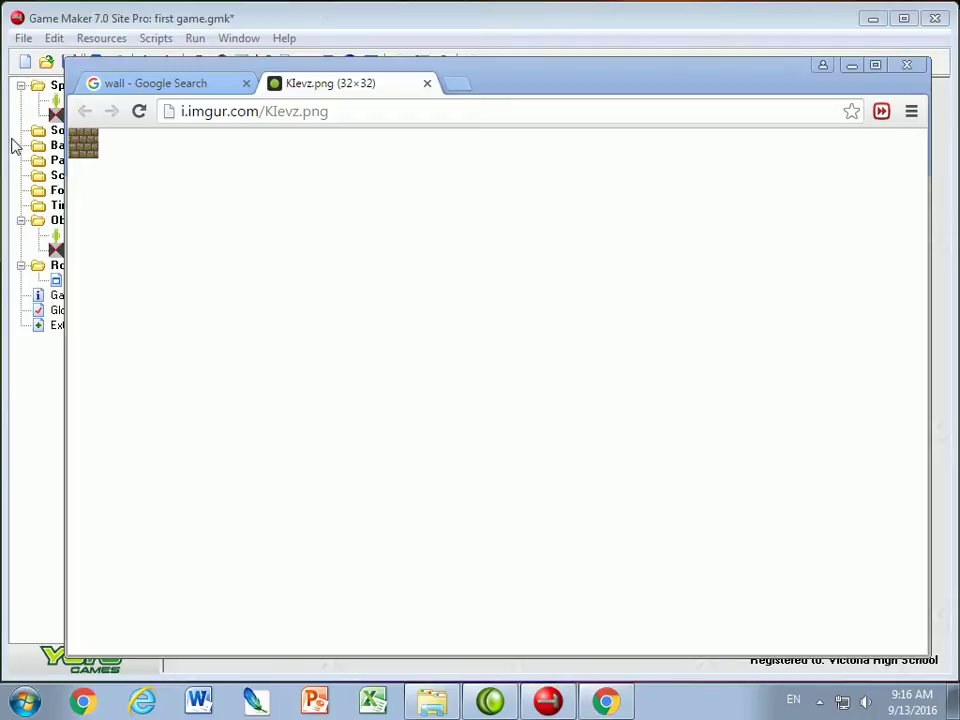
Switch to Game Maker, load wall.JPG into sprWall, accept the sprite properties, and enlarge the room window.
click(369, 30)
double_click(80, 117)
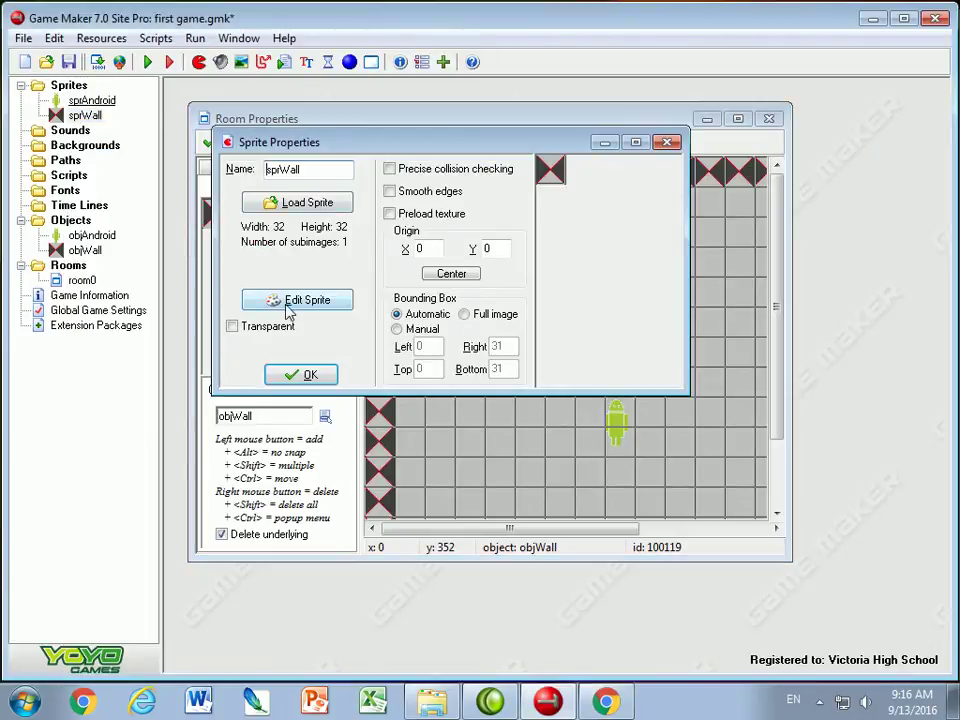
click(286, 204)
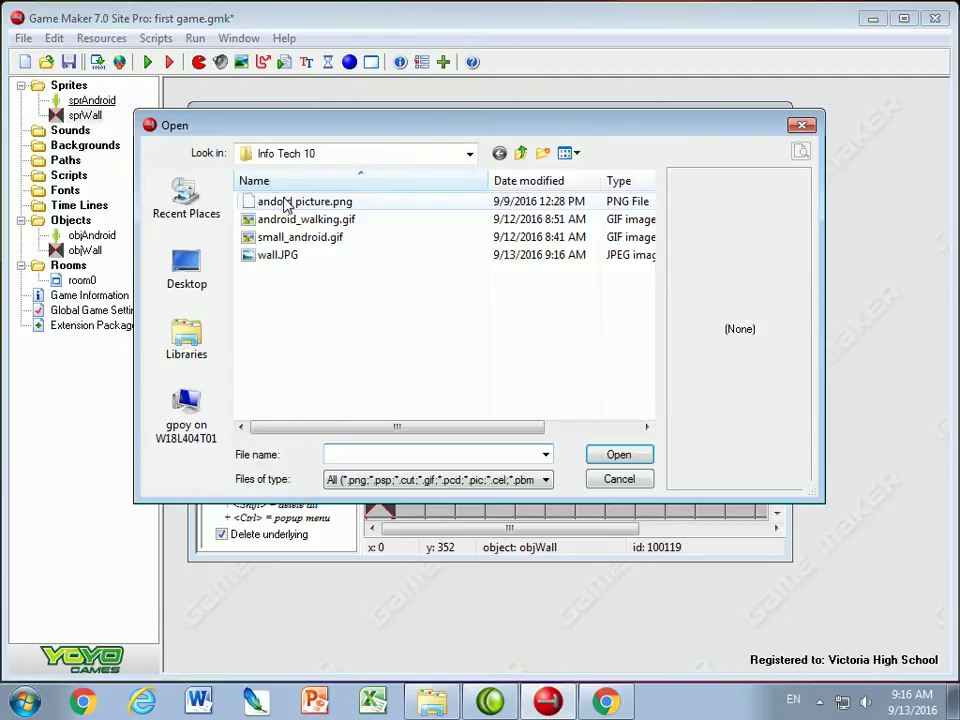
click(275, 256)
click(590, 454)
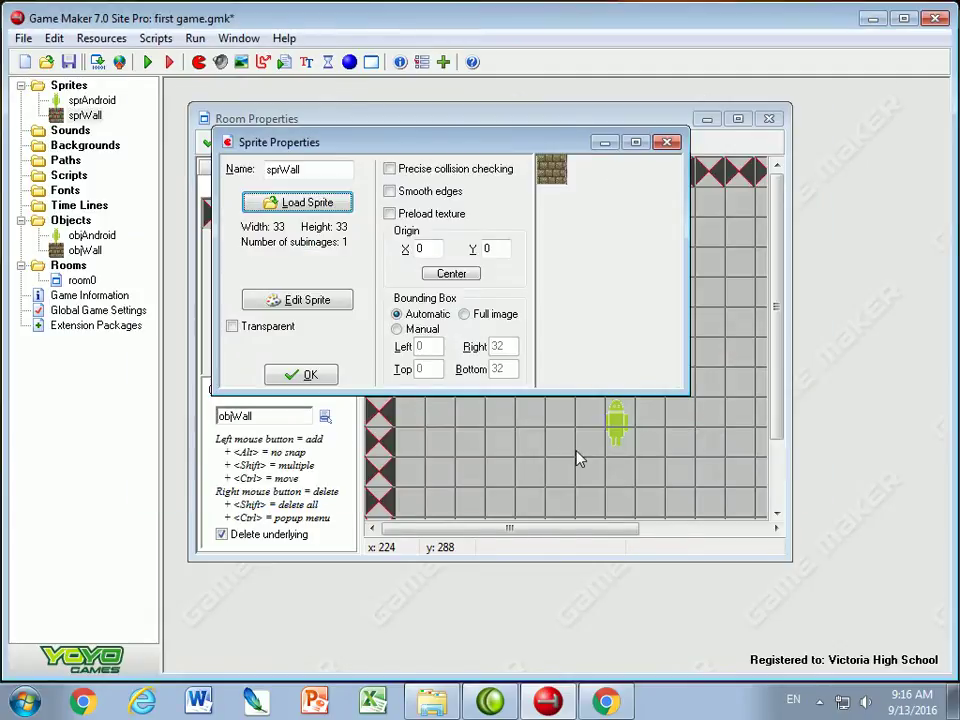
click(305, 377)
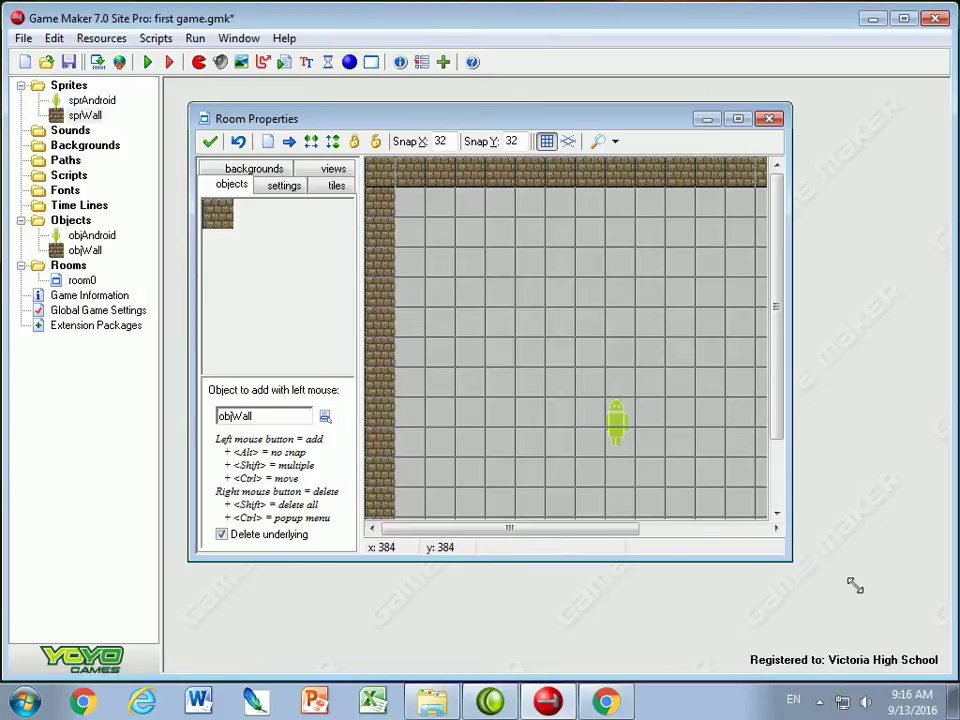
drag(800, 564, 908, 604)
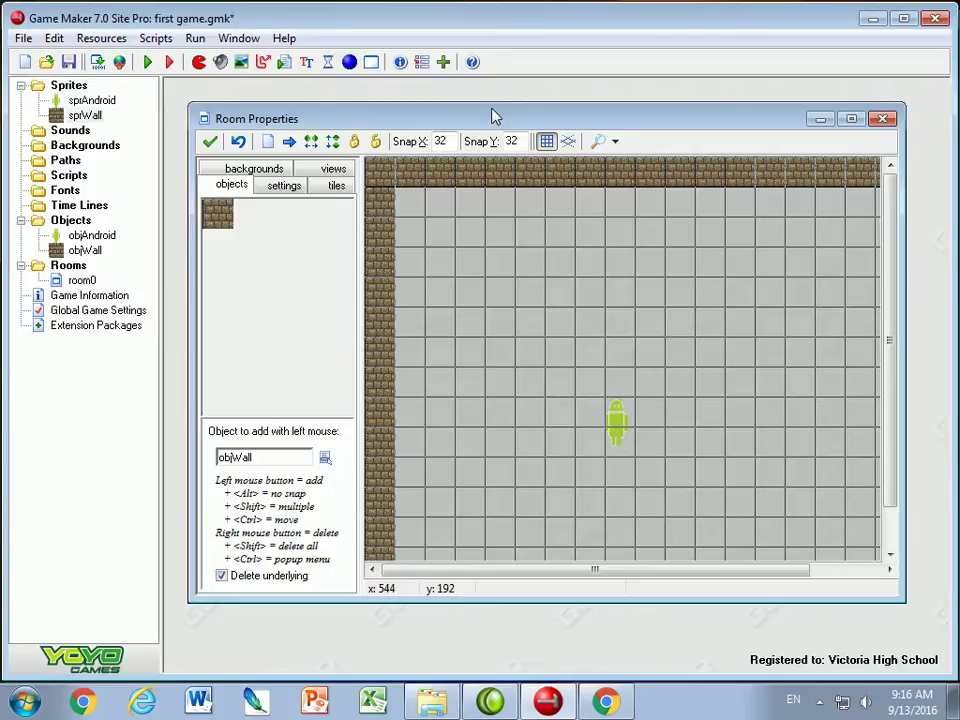
Create a new background resource named bgrGame.
right_click(62, 146)
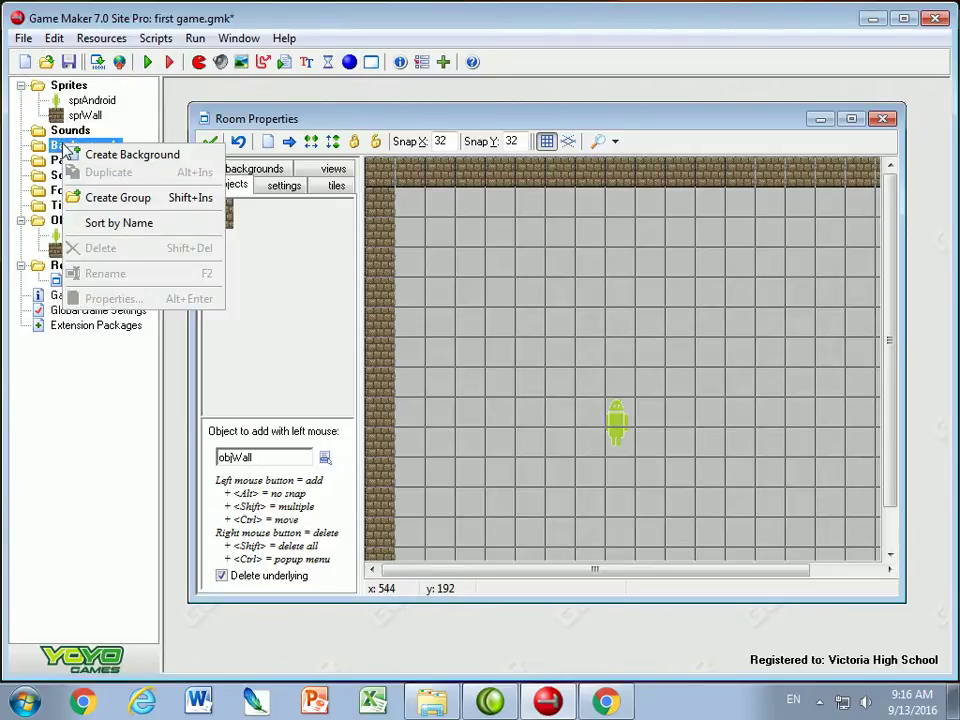
click(33, 340)
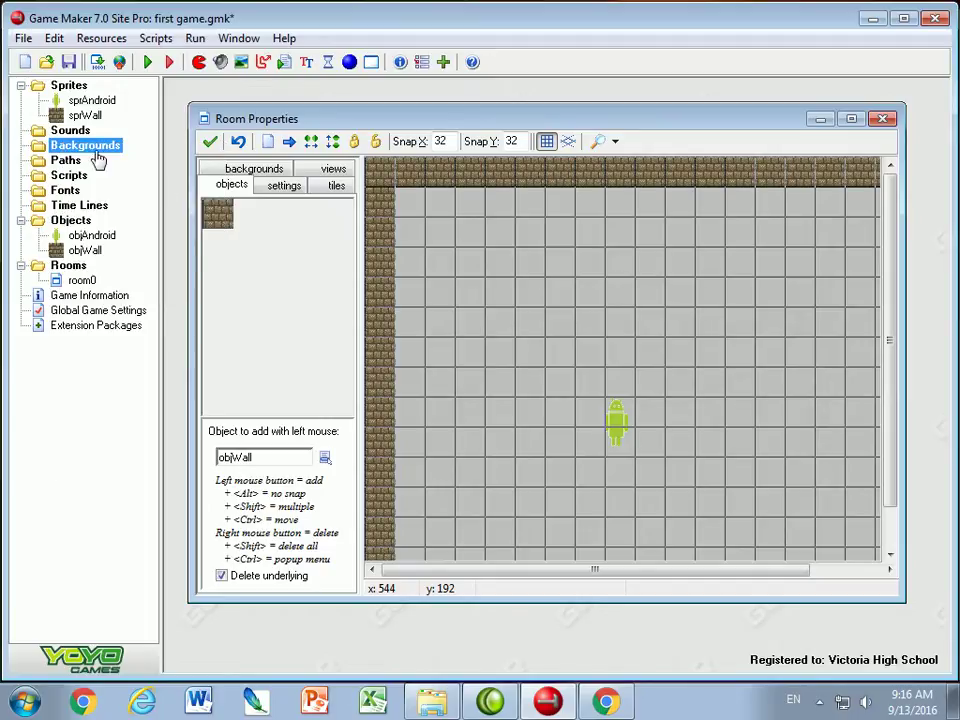
right_click(40, 150)
click(68, 156)
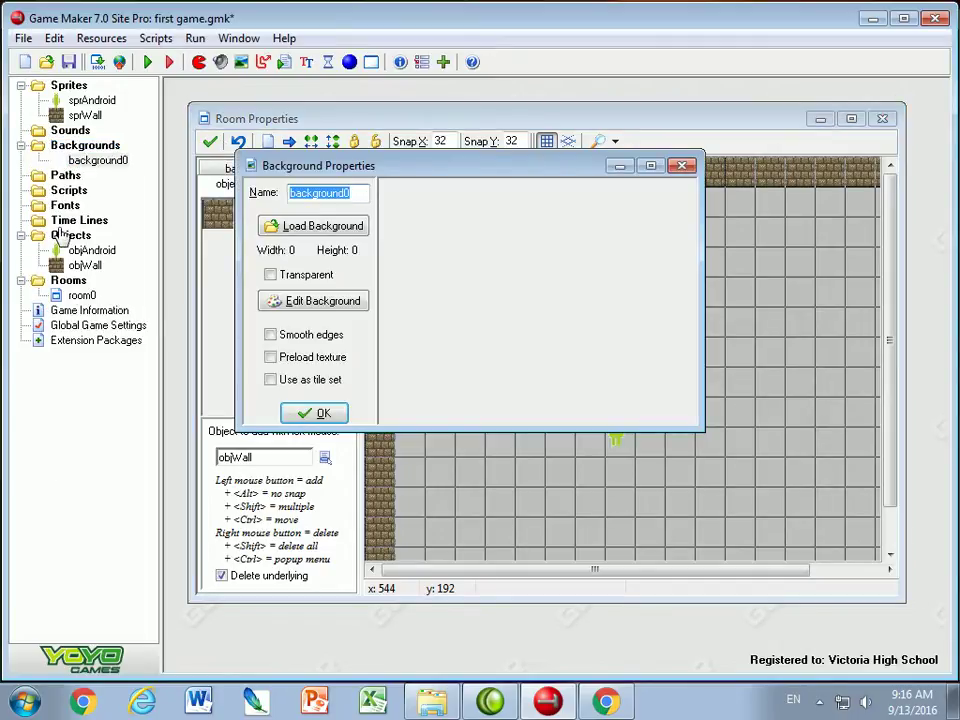
text(bgr)
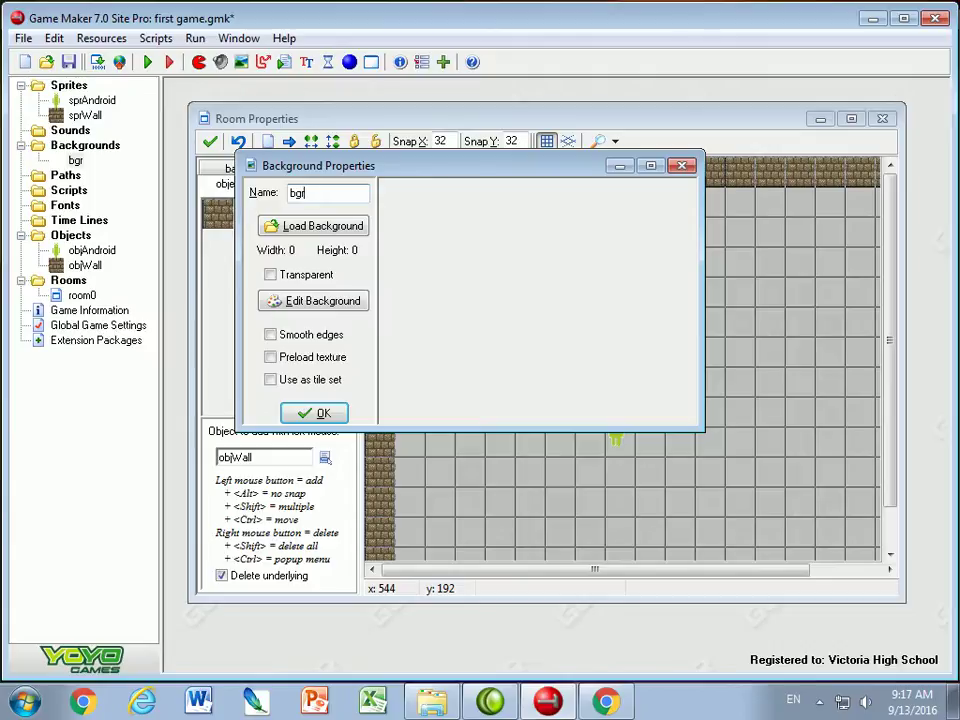
text(Game)
Load background.bmp from Assignments > Game Maker Catch the Clown > resources into bgrGame and accept the background properties.
click(316, 227)
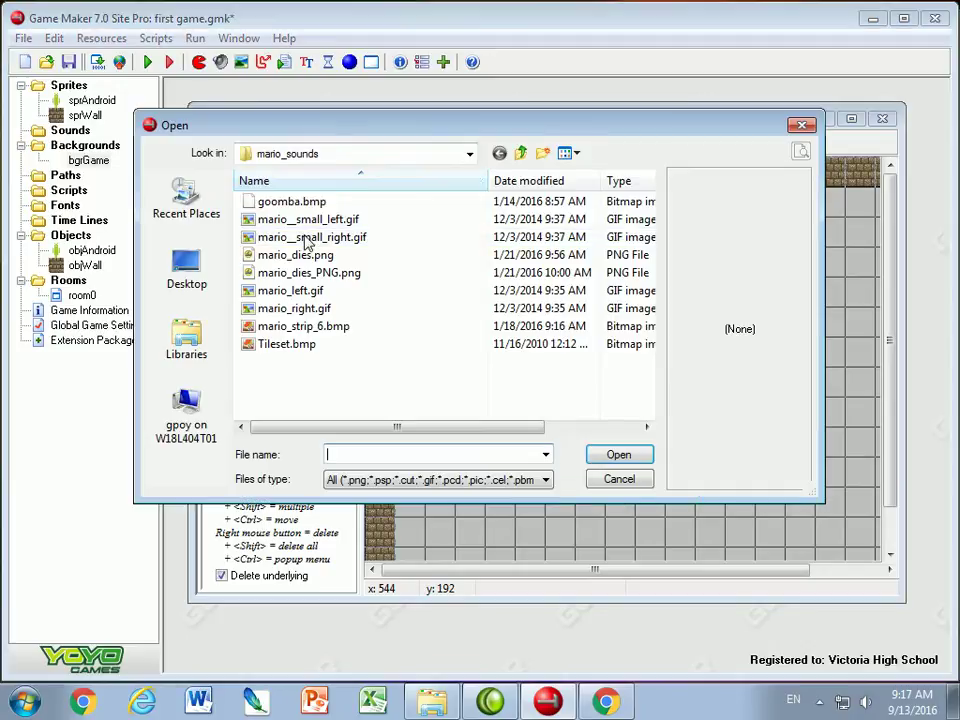
click(338, 153)
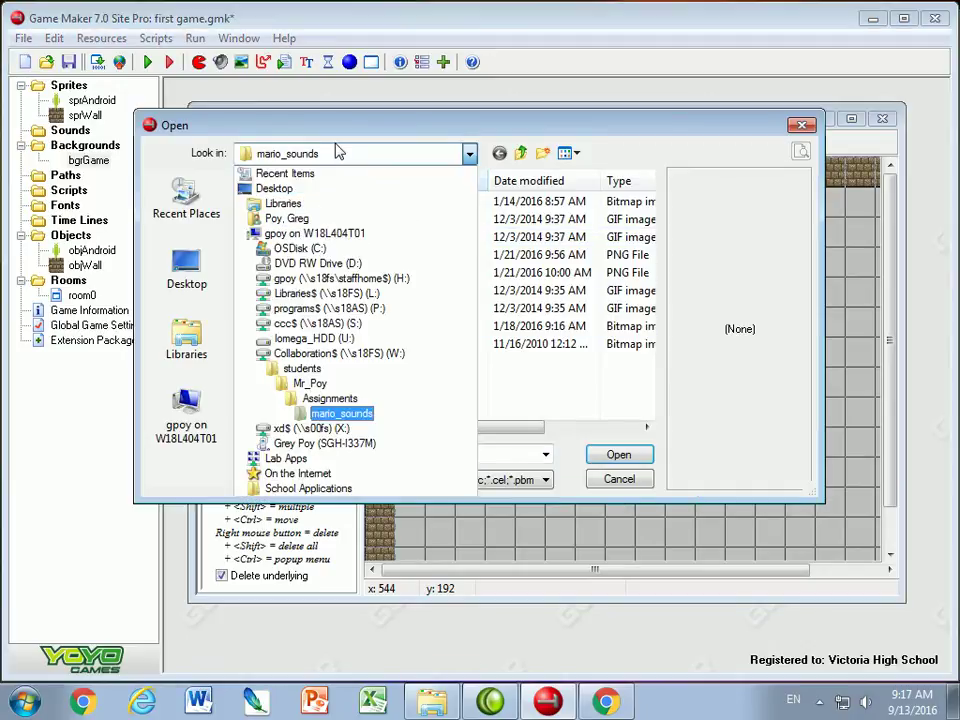
click(338, 152)
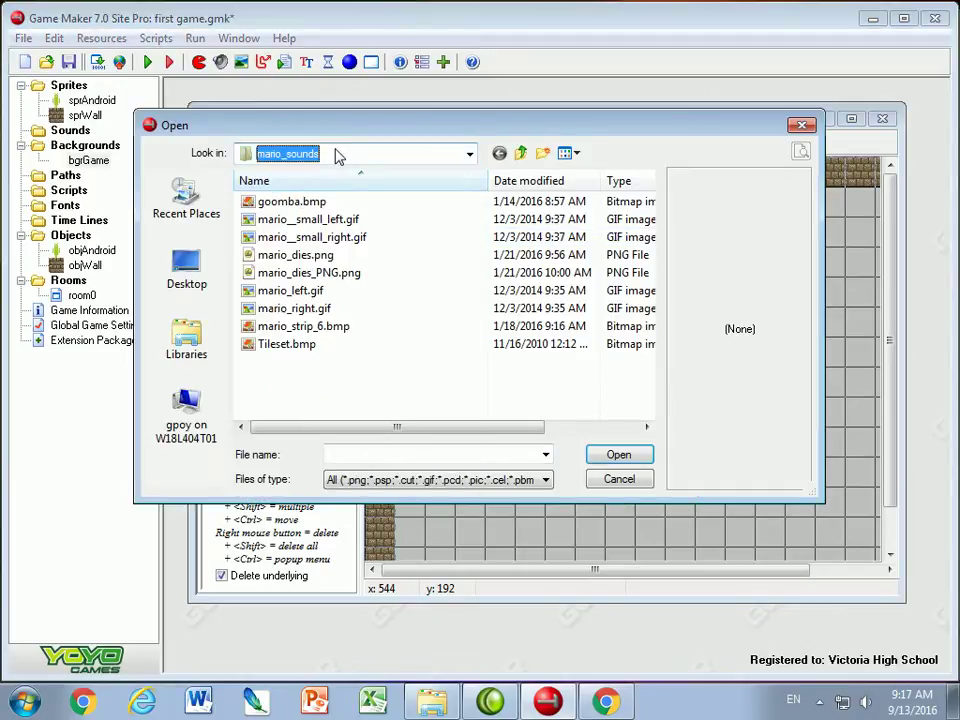
click(338, 152)
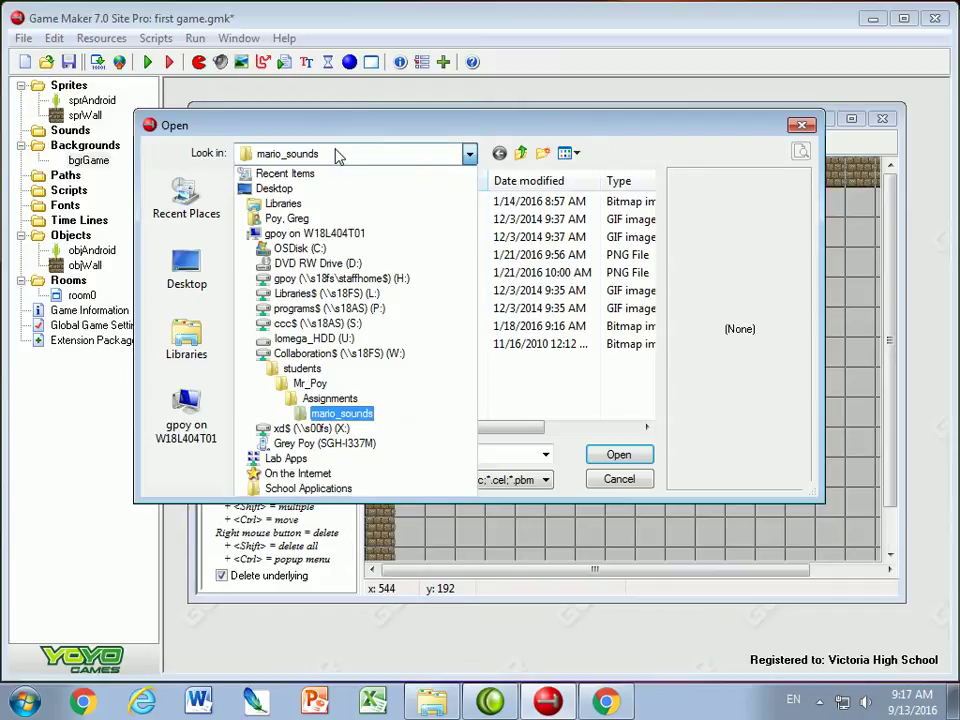
click(328, 403)
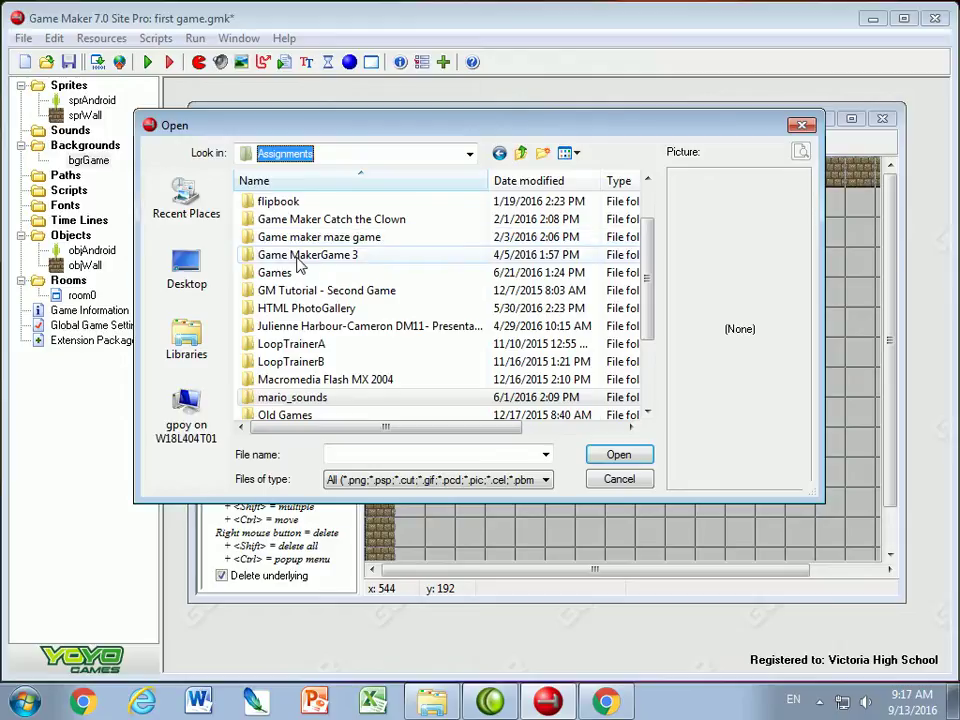
double_click(316, 219)
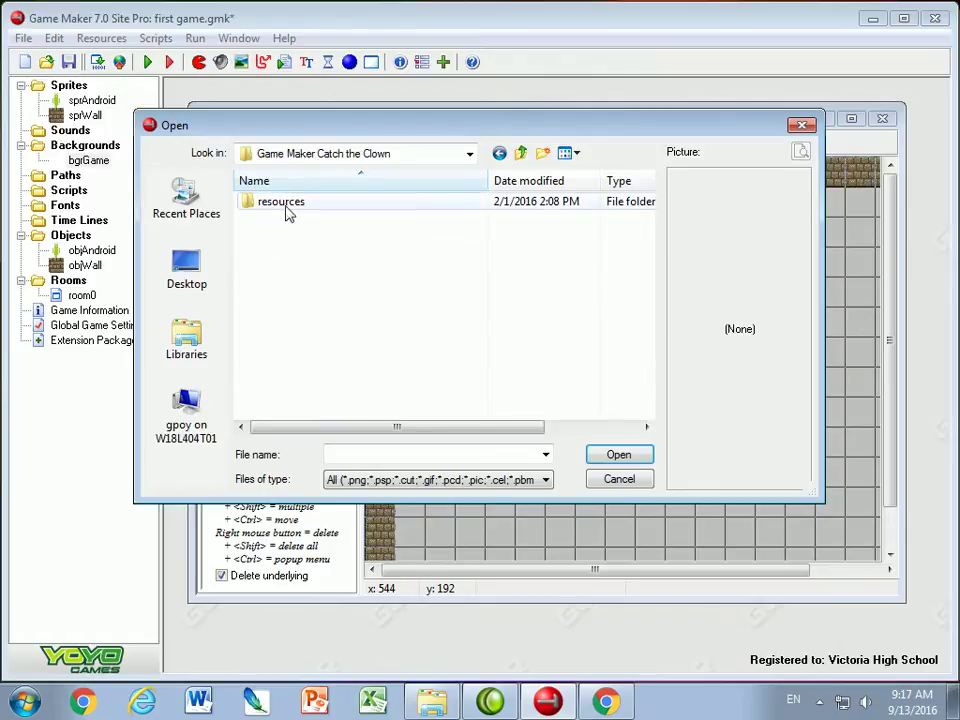
double_click(285, 205)
click(268, 185)
click(272, 203)
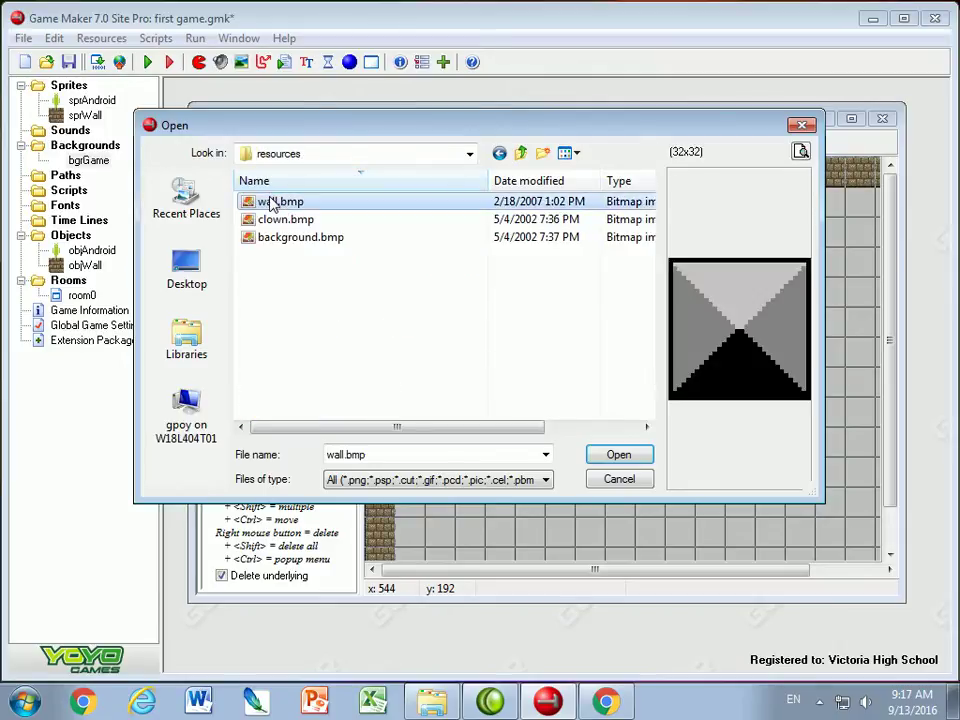
click(372, 242)
click(618, 456)
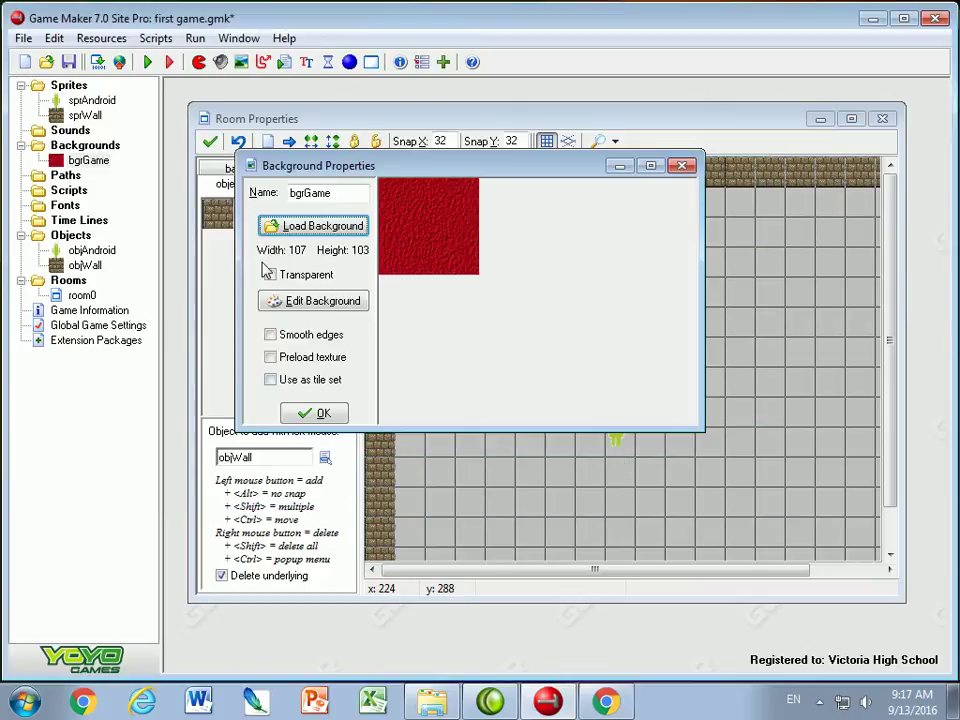
click(317, 413)
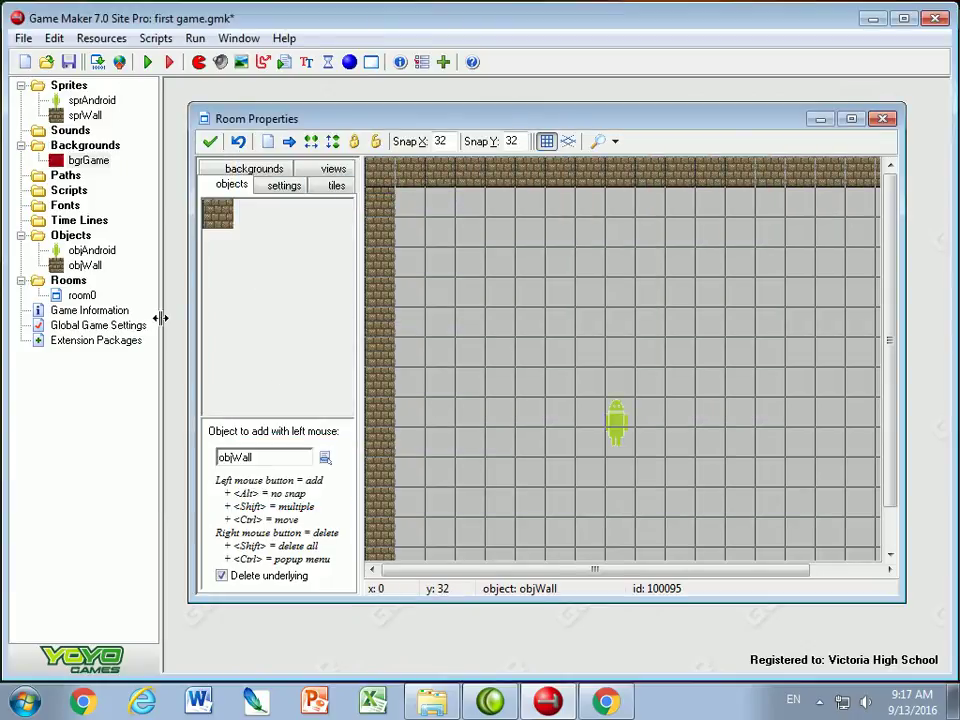
Assign bgrGame as Background 0 of the room.
click(240, 170)
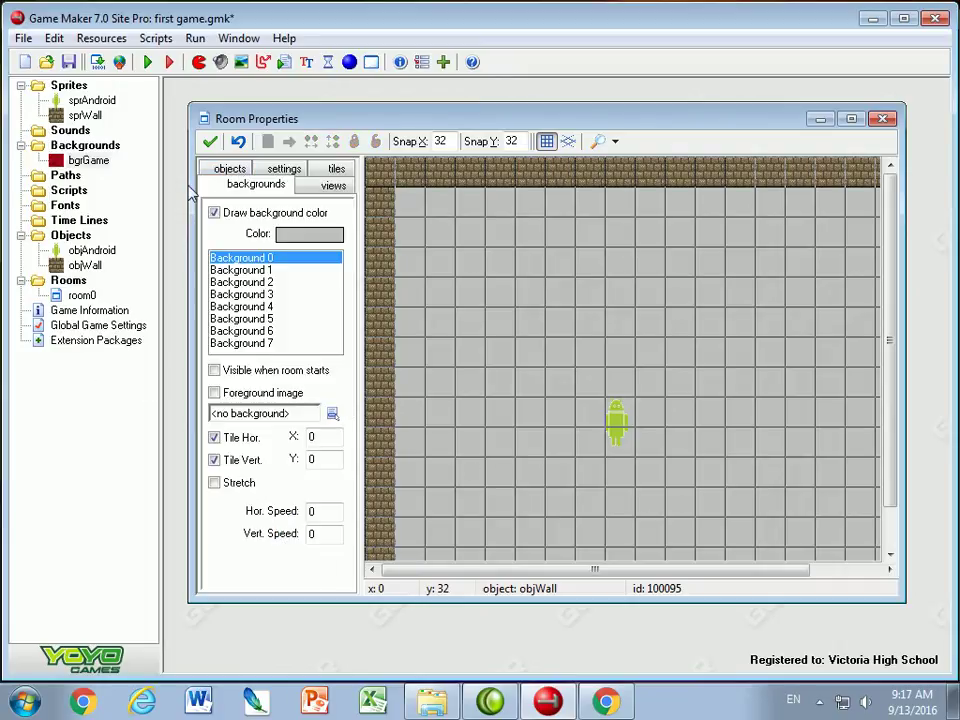
click(334, 418)
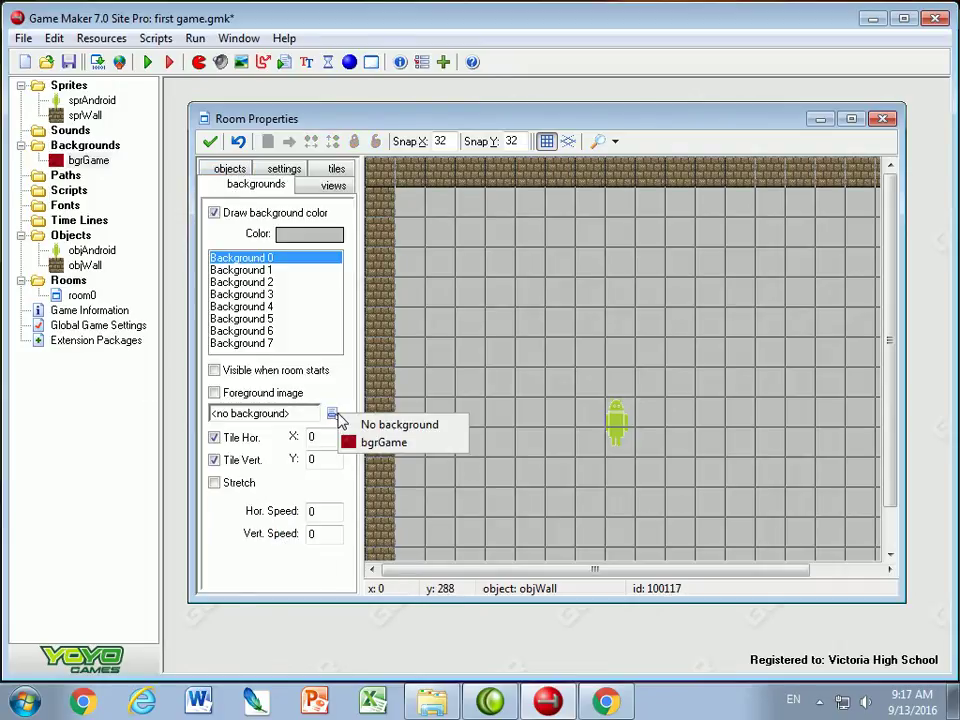
click(370, 444)
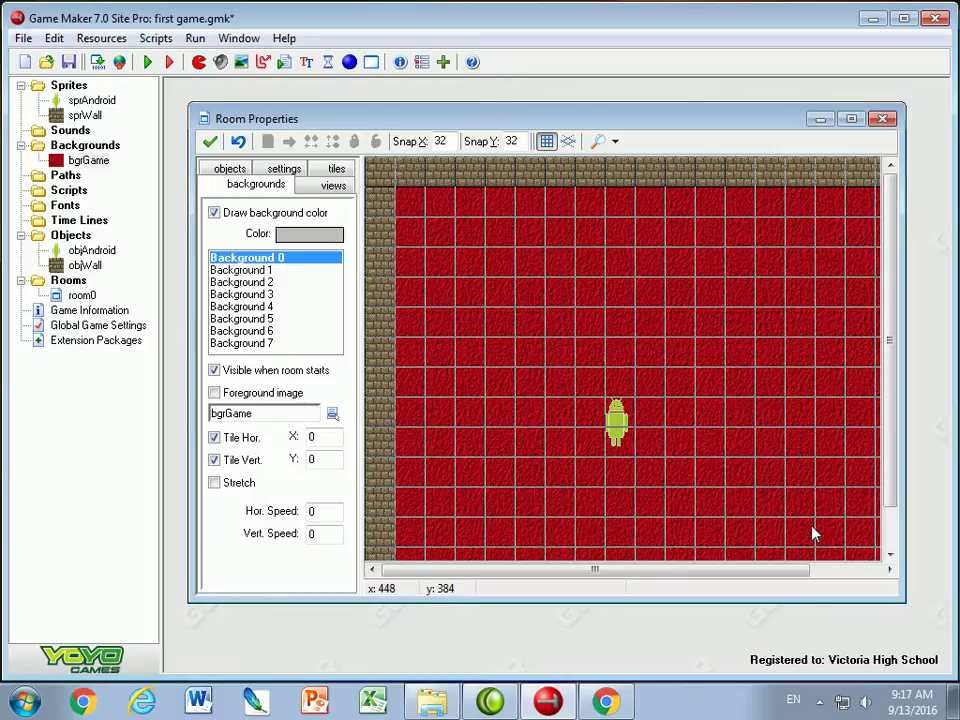